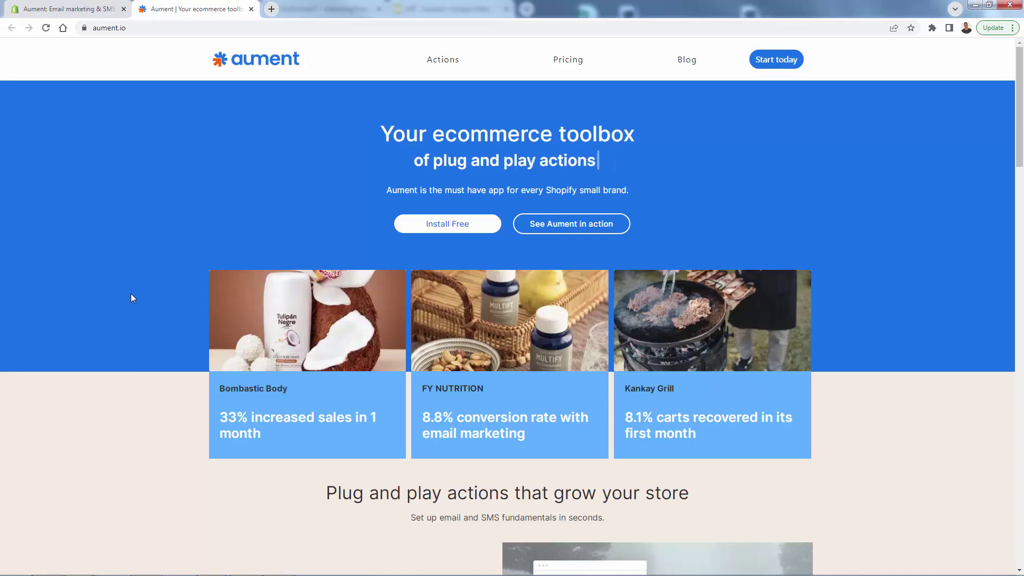
- Scroll through the aument.io homepage sections, then return to the Aument app store listing tab
scroll(133, 298, down, 1)
scroll(133, 299, up, 1)
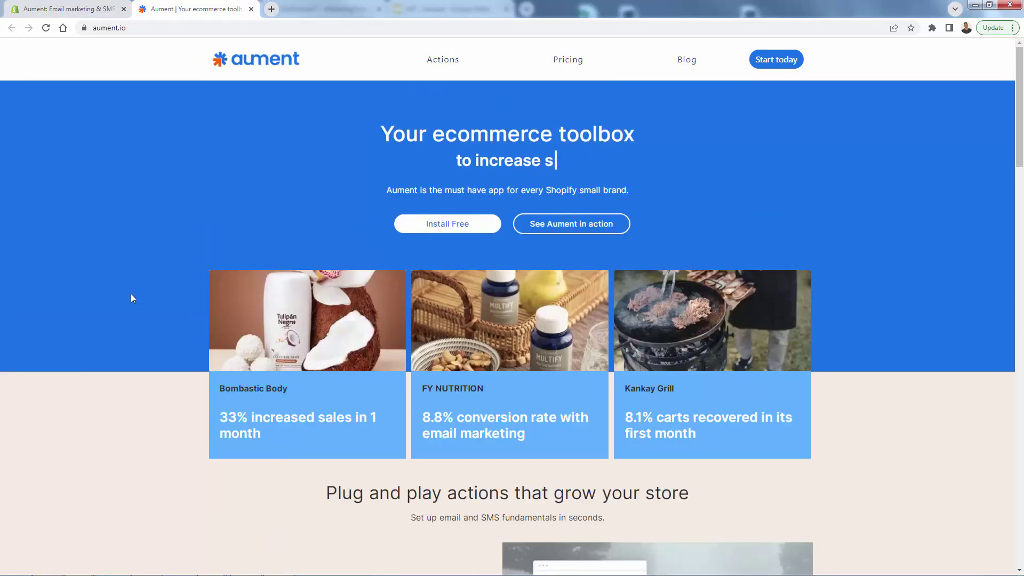
scroll(86, 183, down, 2)
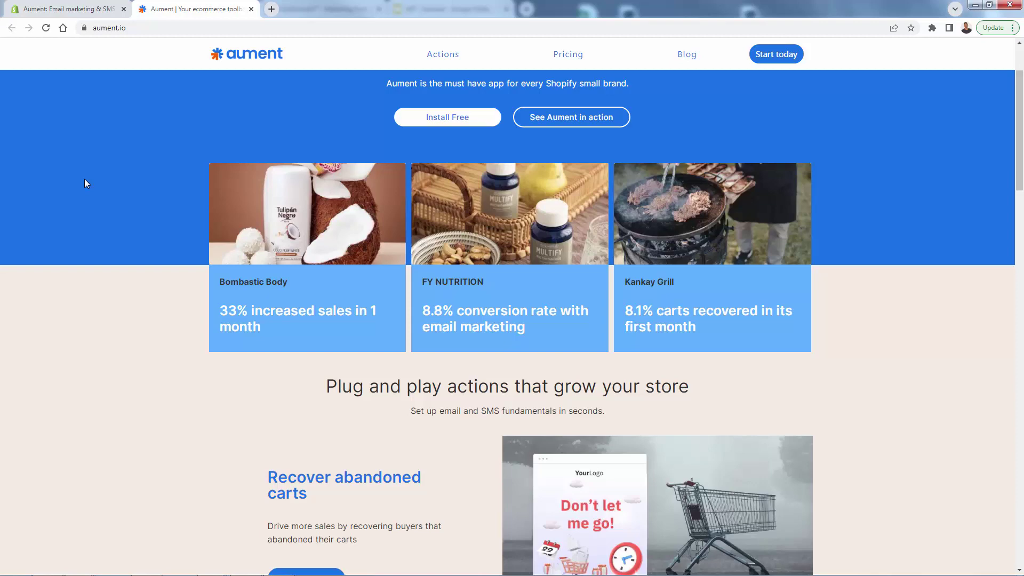
scroll(84, 184, down, 5)
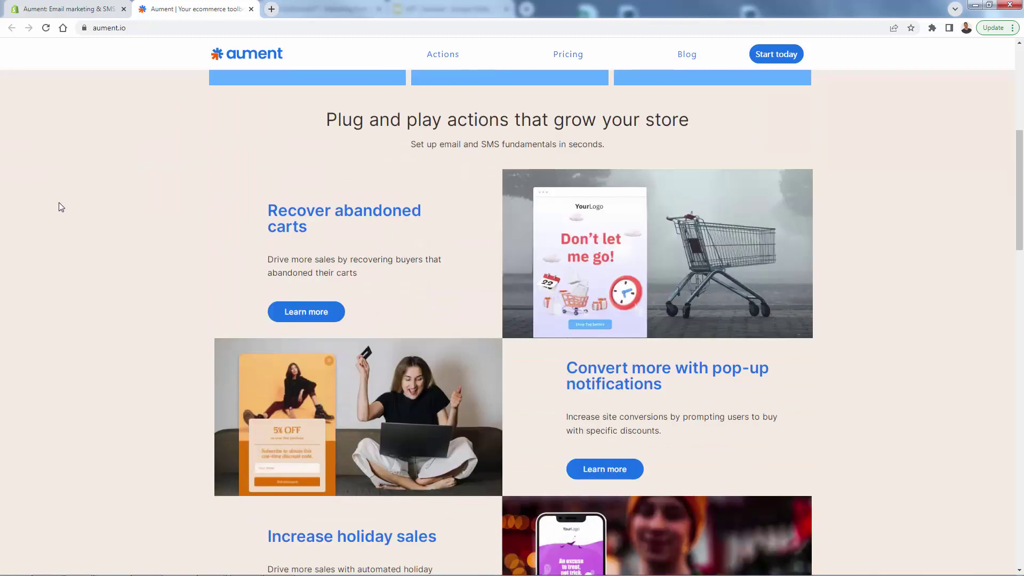
scroll(59, 203, down, 2)
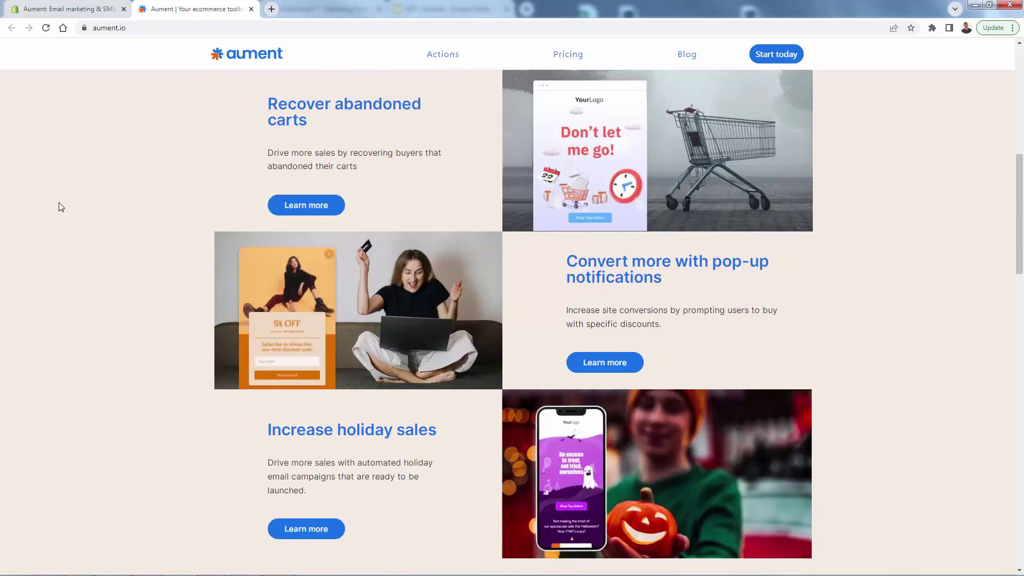
scroll(59, 206, down, 3)
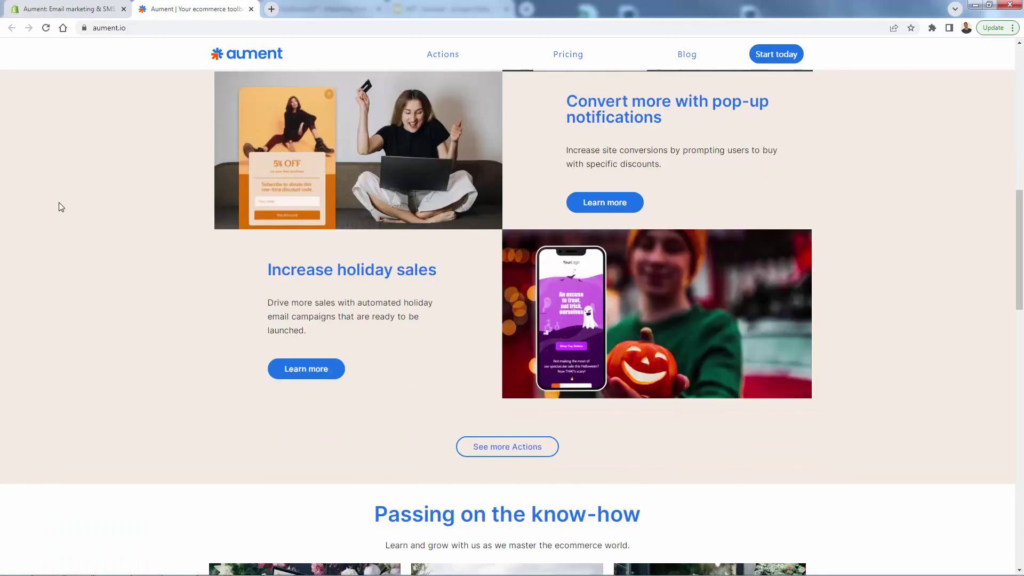
scroll(59, 207, down, 5)
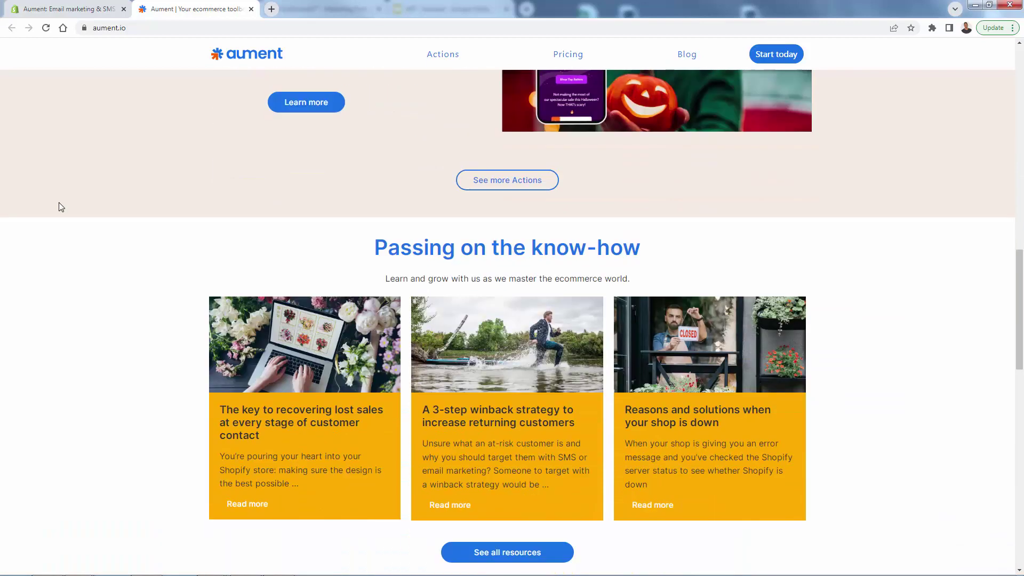
scroll(58, 207, down, 2)
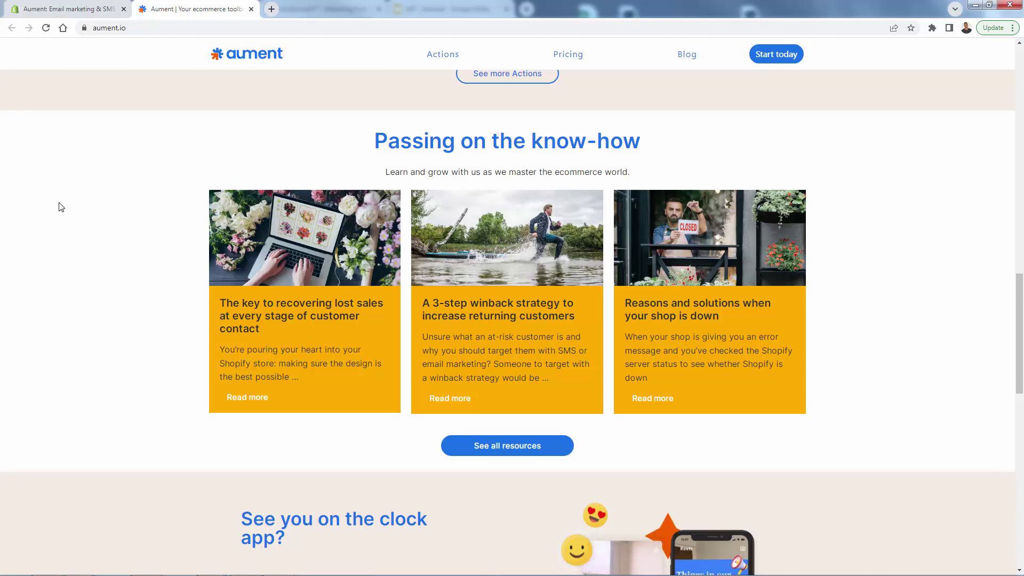
scroll(61, 207, down, 5)
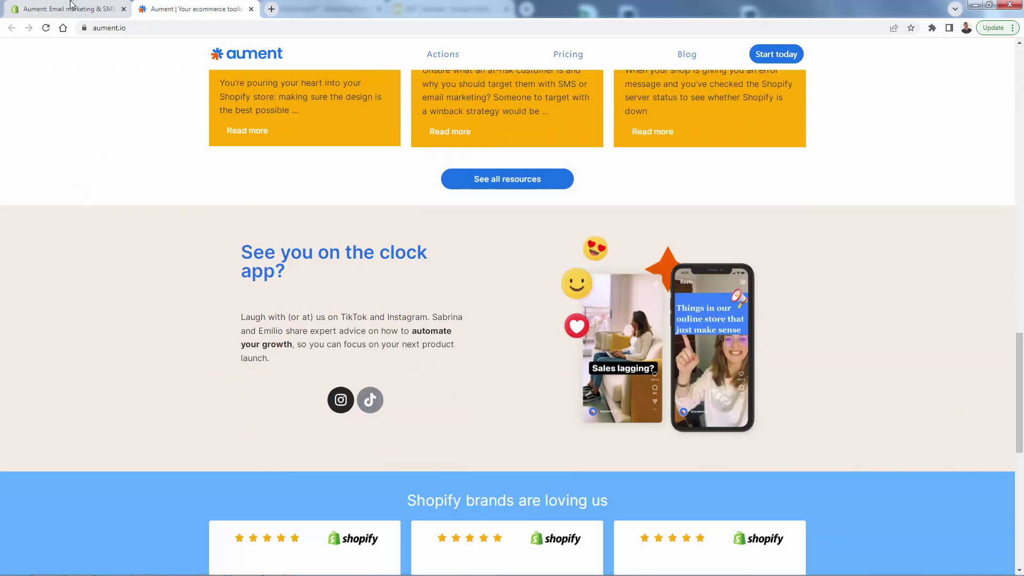
click(71, 6)
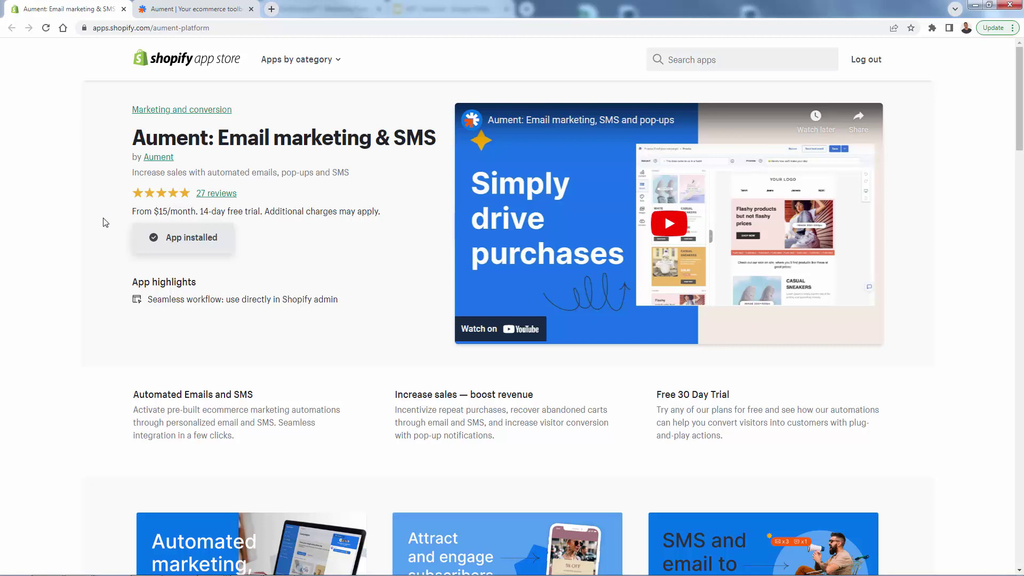
scroll(105, 222, down, 2)
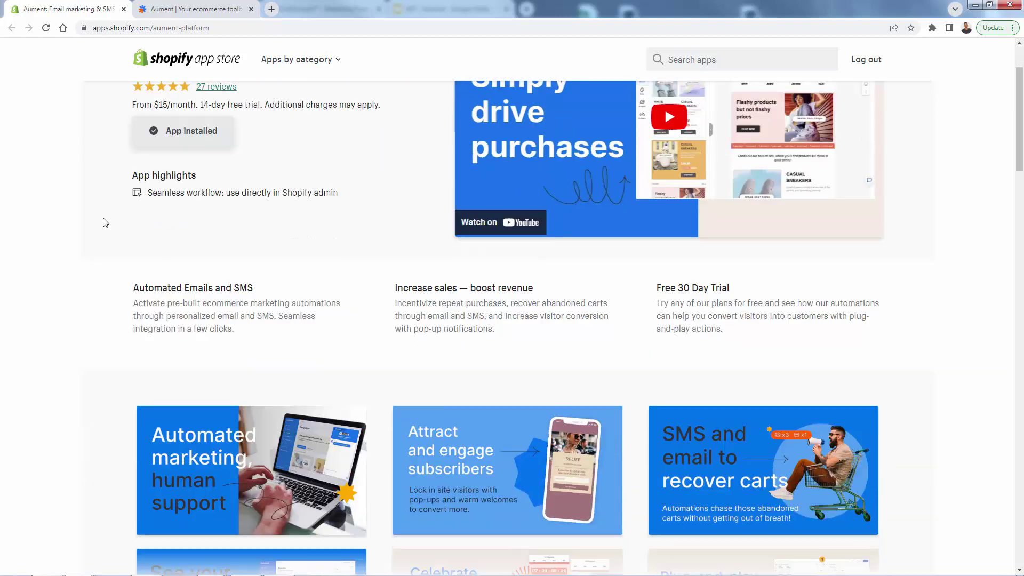
click(299, 504)
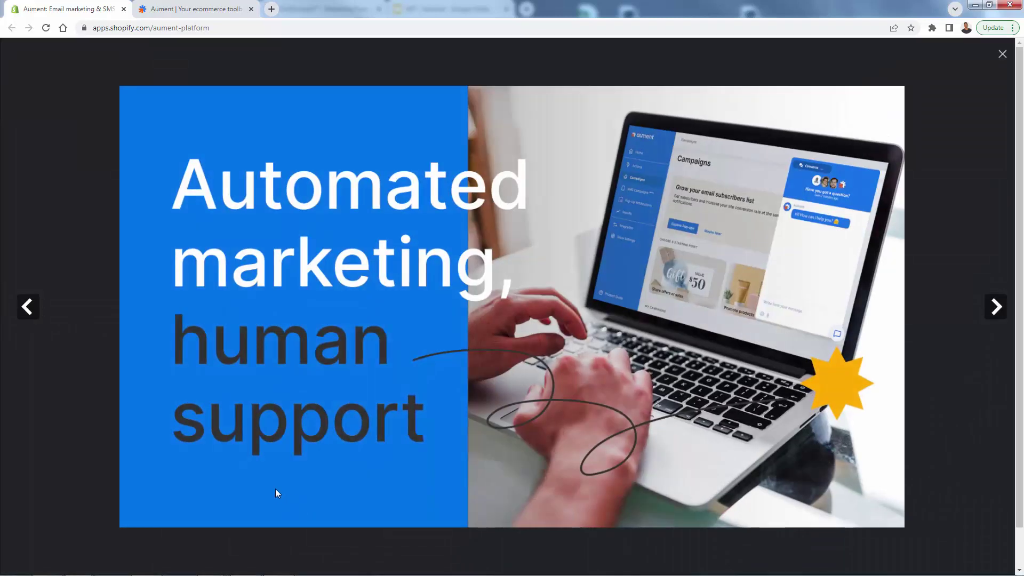
click(994, 307)
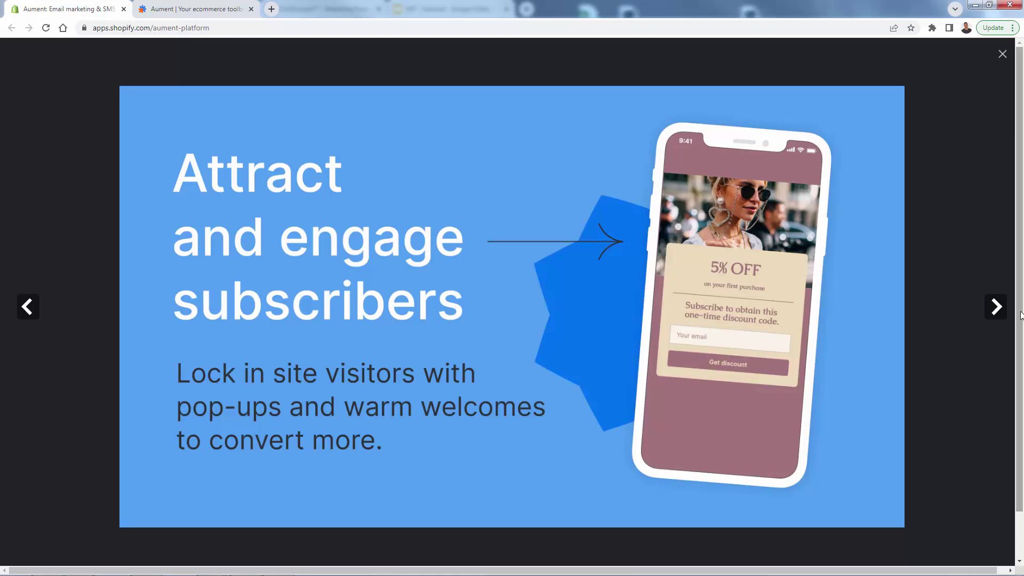
click(995, 308)
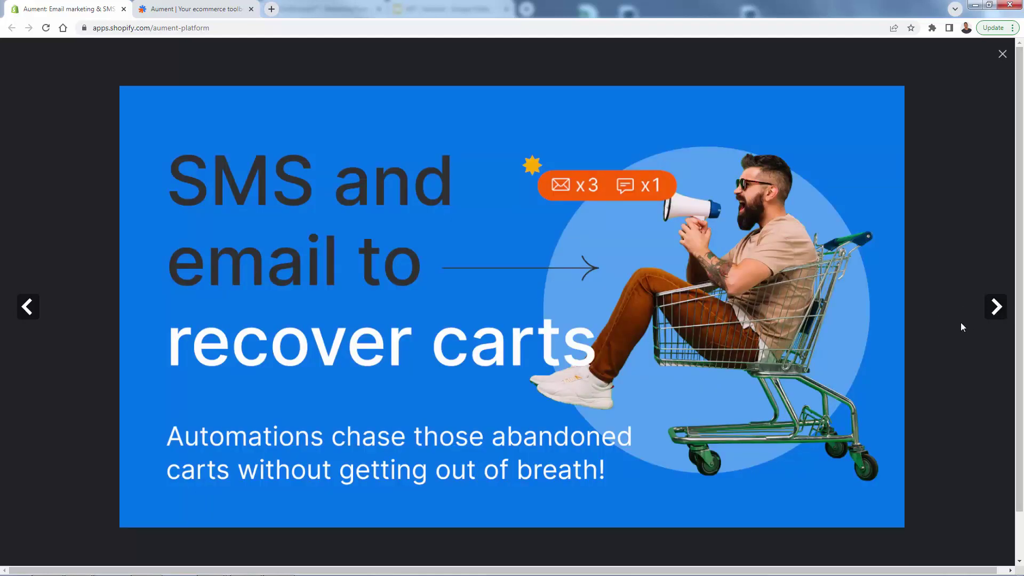
click(997, 315)
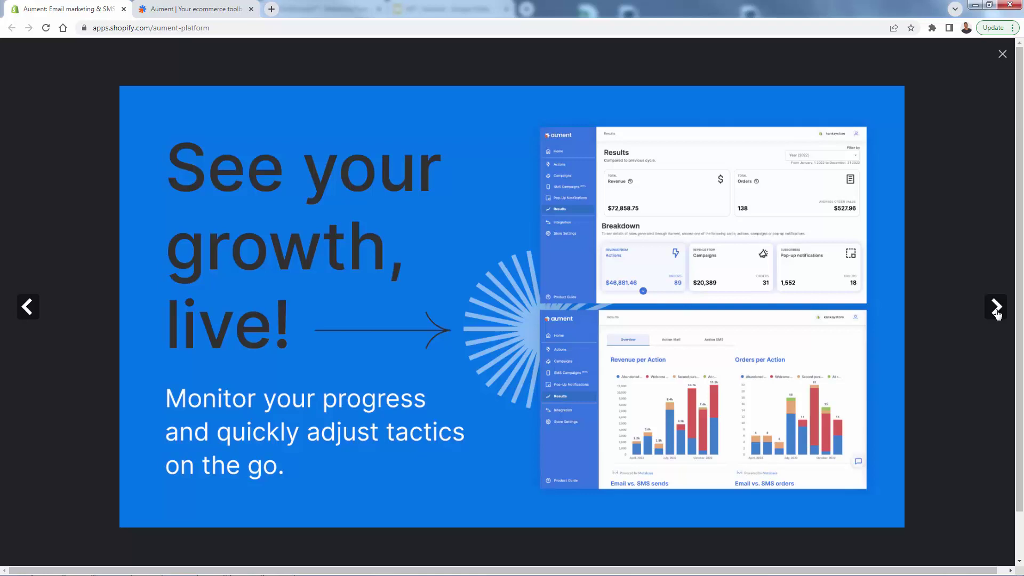
click(998, 315)
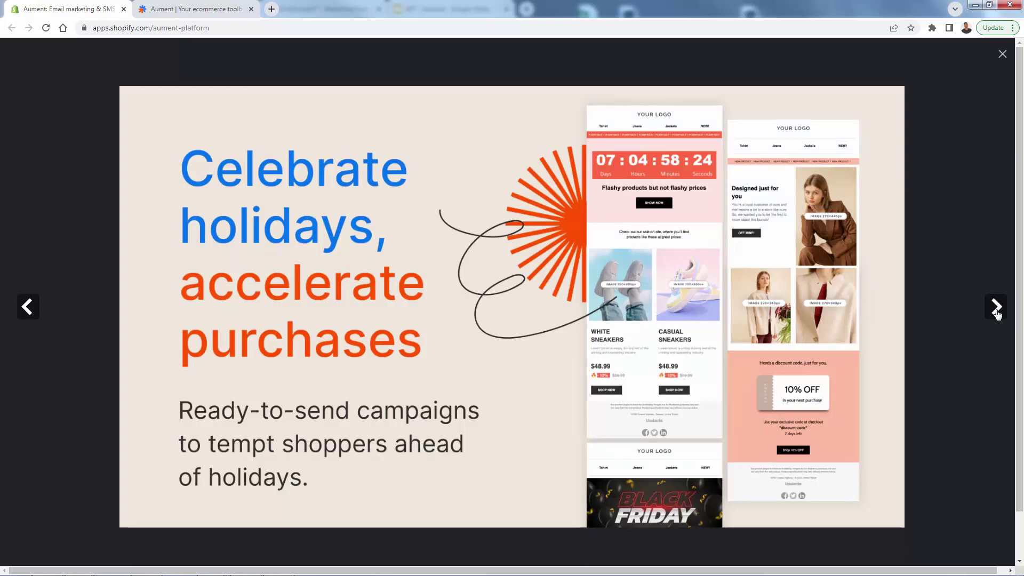
click(998, 314)
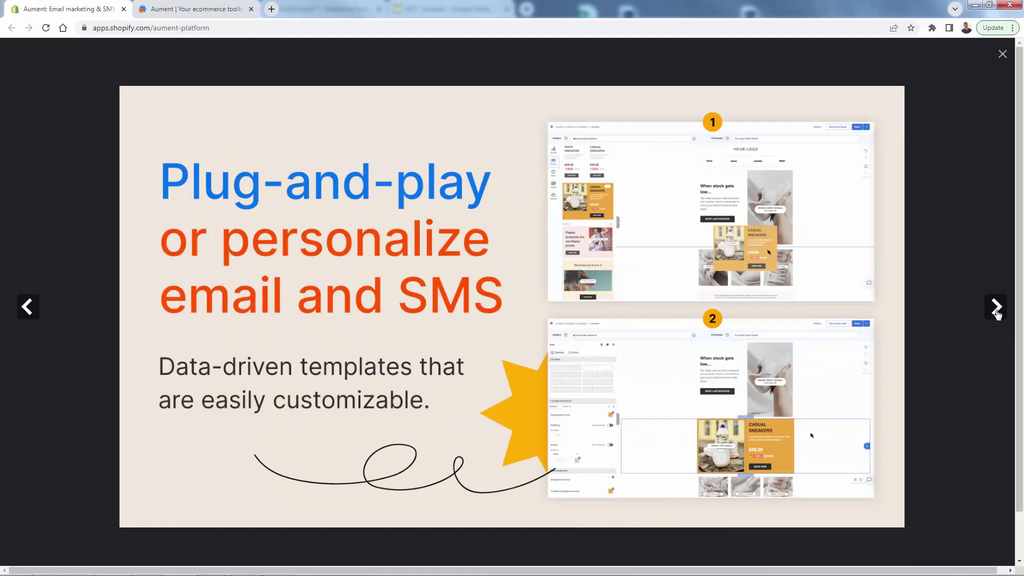
click(1002, 54)
scroll(343, 368, up, 2)
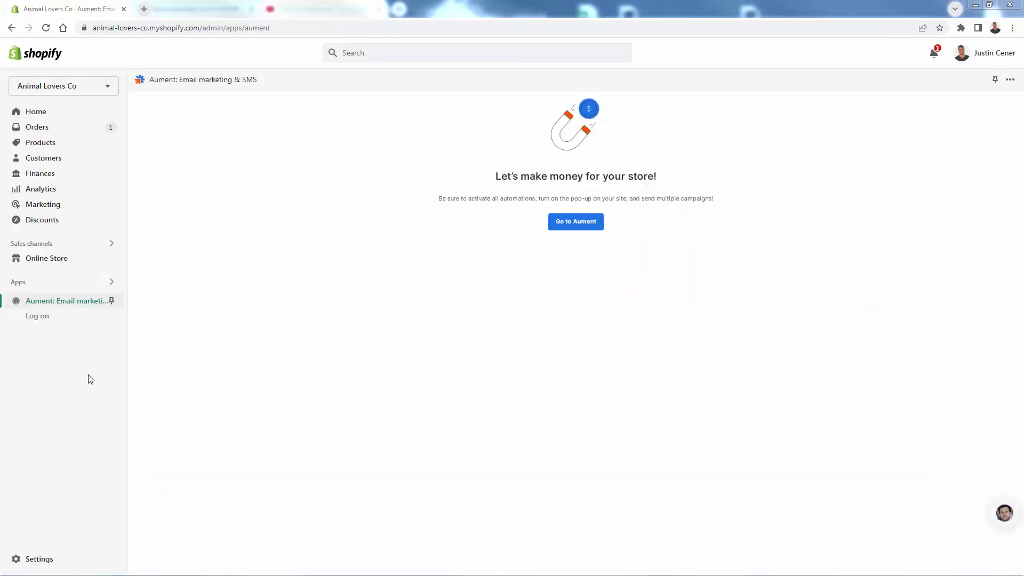
- Launch the Aument dashboard with 'Go to Aument' from the Shopify admin app page
click(564, 226)
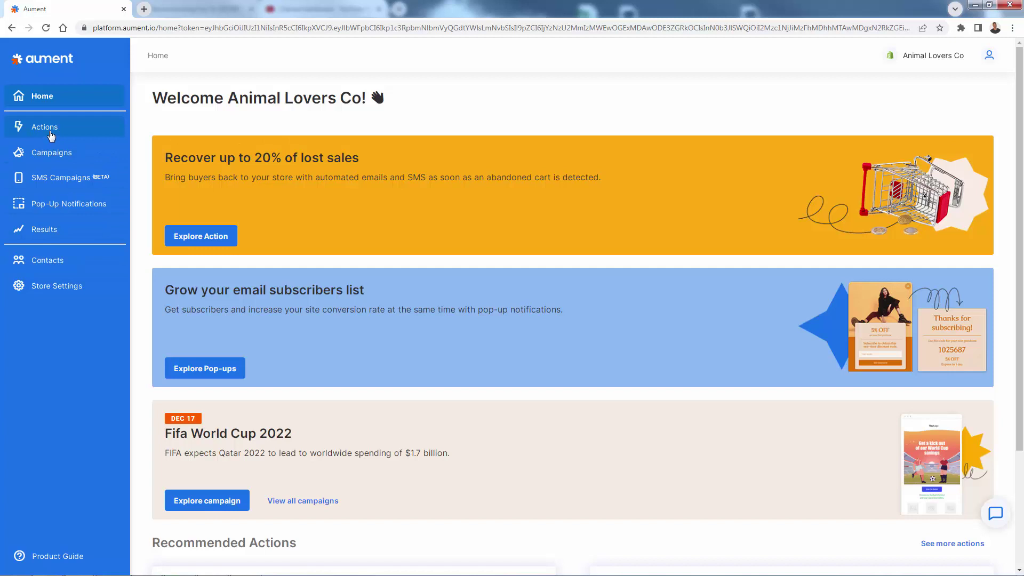
- Browse the Aument Home page, highlighting the 'Recover up to 20% of lost sales' heading
scroll(200, 224, down, 3)
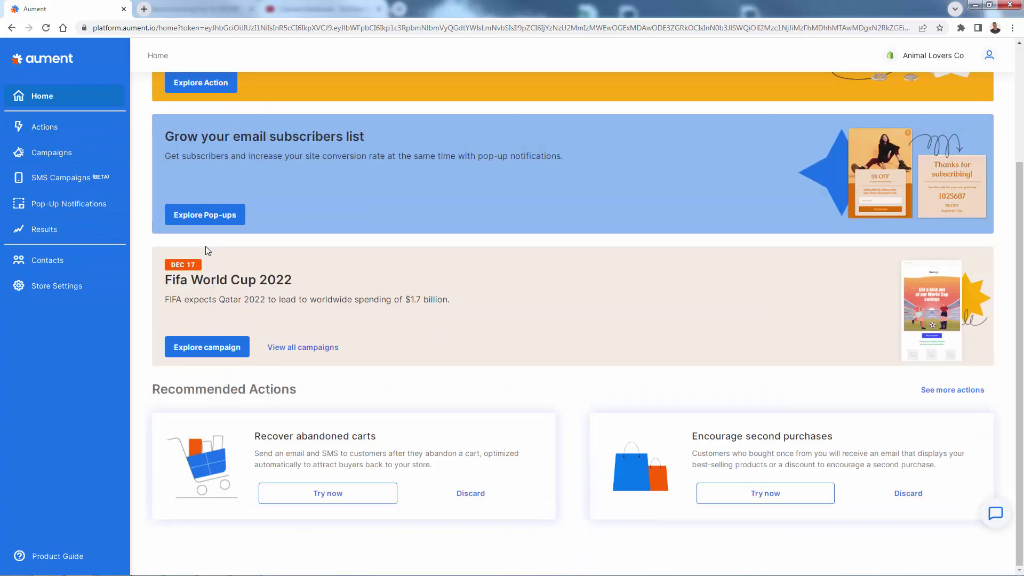
scroll(205, 245, up, 3)
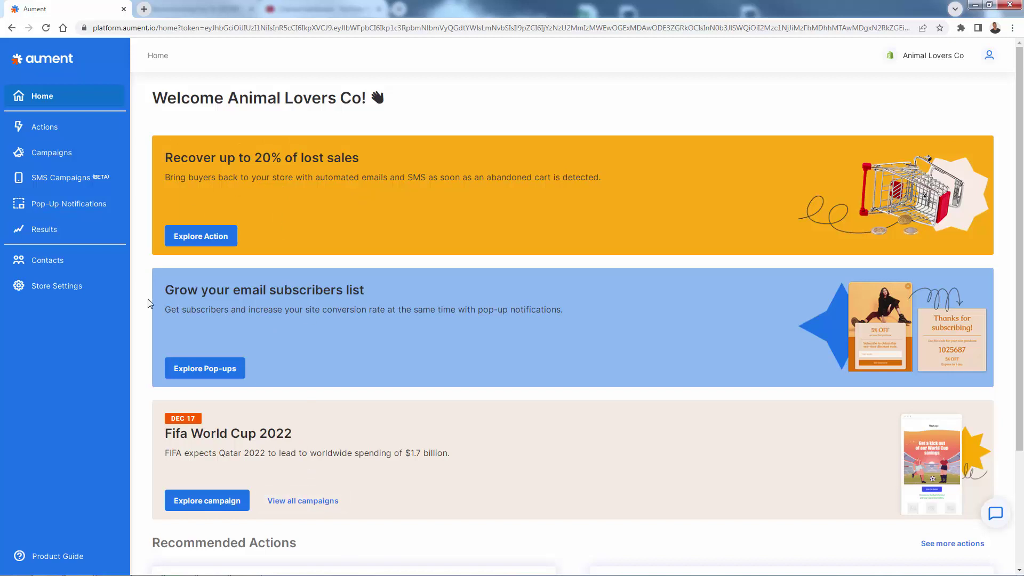
triple_click(268, 158)
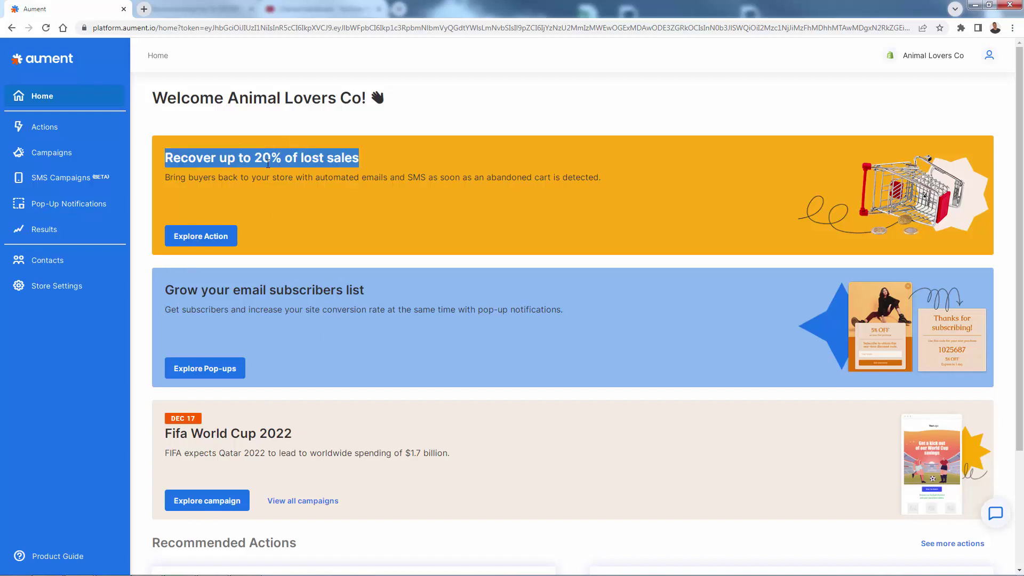
click(267, 164)
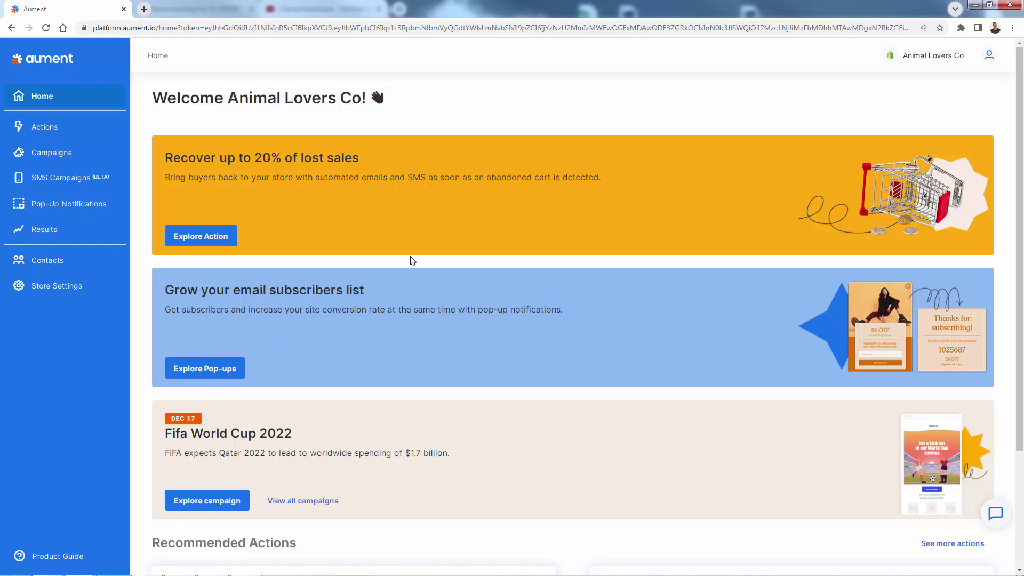
scroll(367, 267, down, 3)
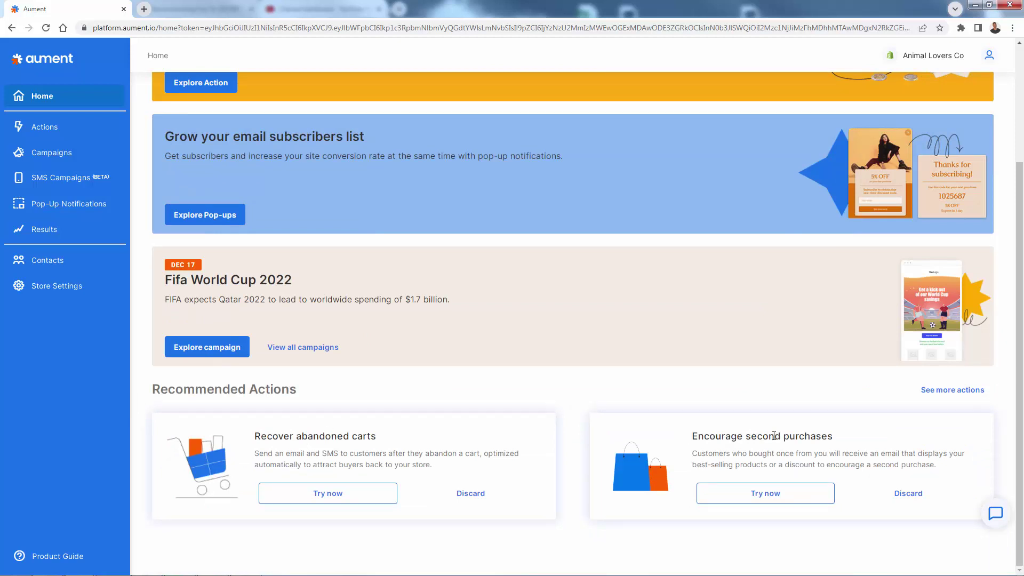
scroll(774, 435, up, 3)
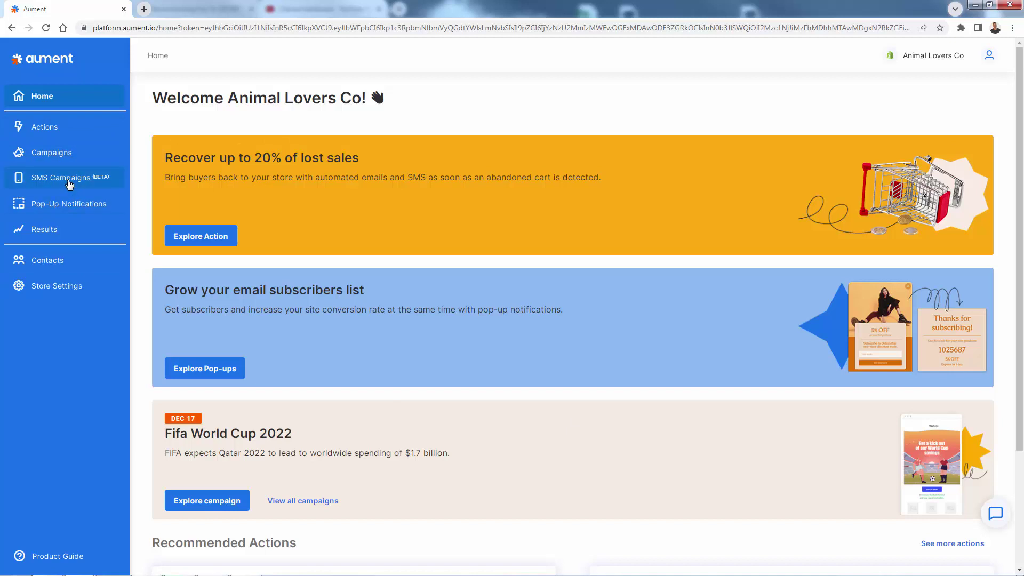
- Open New action and review the Recover abandoned carts, Welcome, Second purchases and Win back cards
click(65, 138)
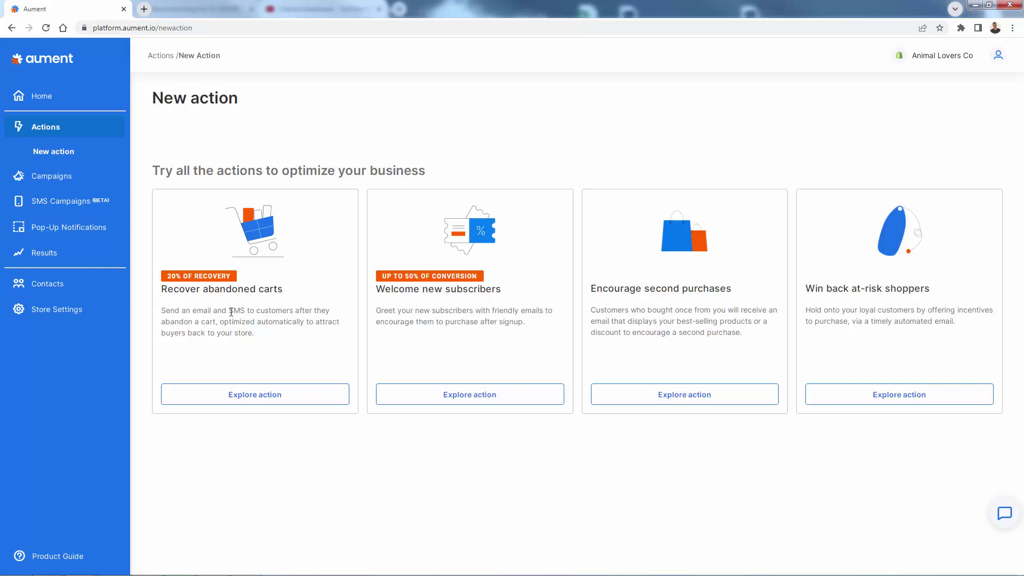
triple_click(250, 290)
click(267, 321)
triple_click(454, 290)
click(474, 341)
triple_click(691, 286)
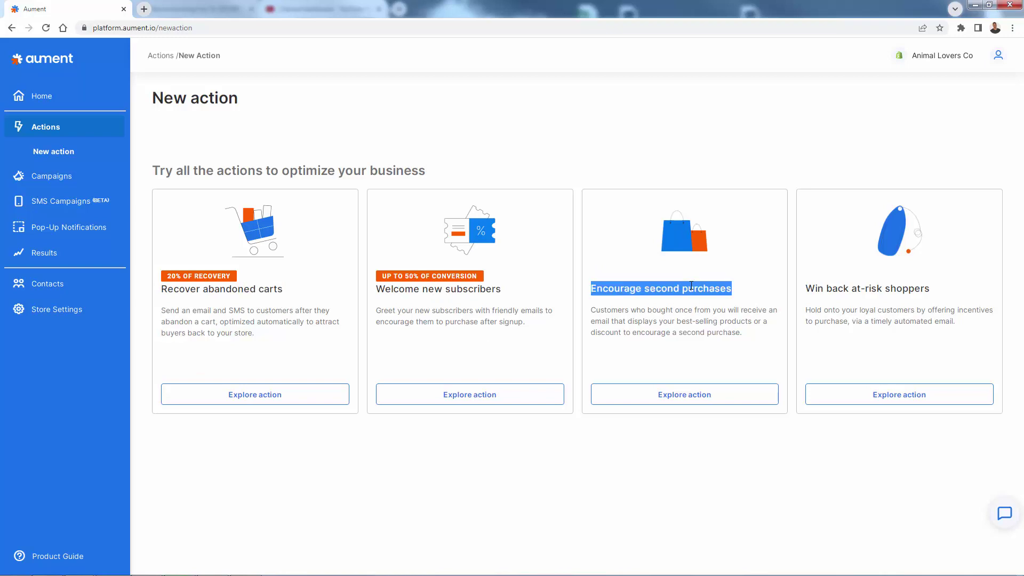
triple_click(837, 297)
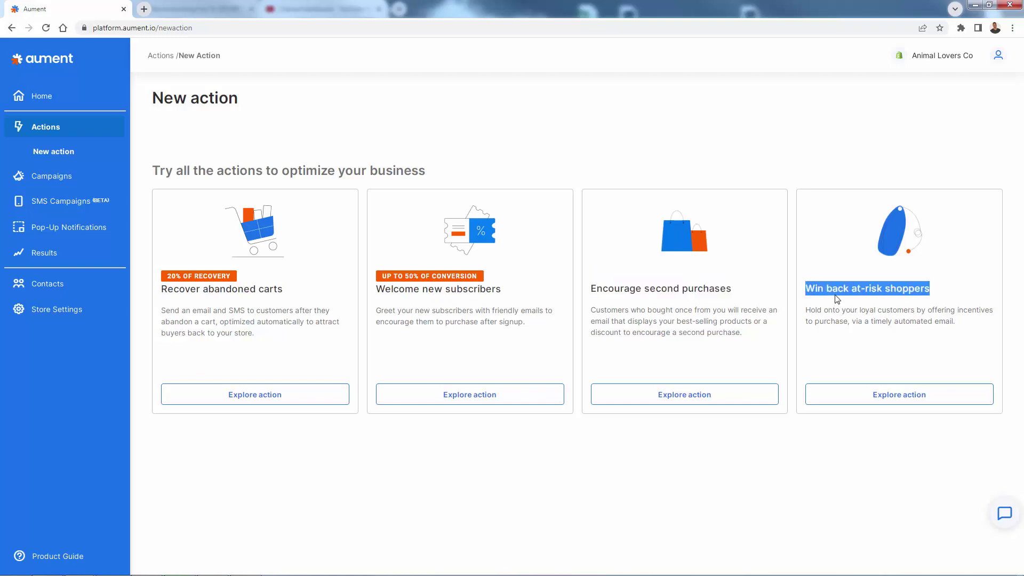
click(837, 299)
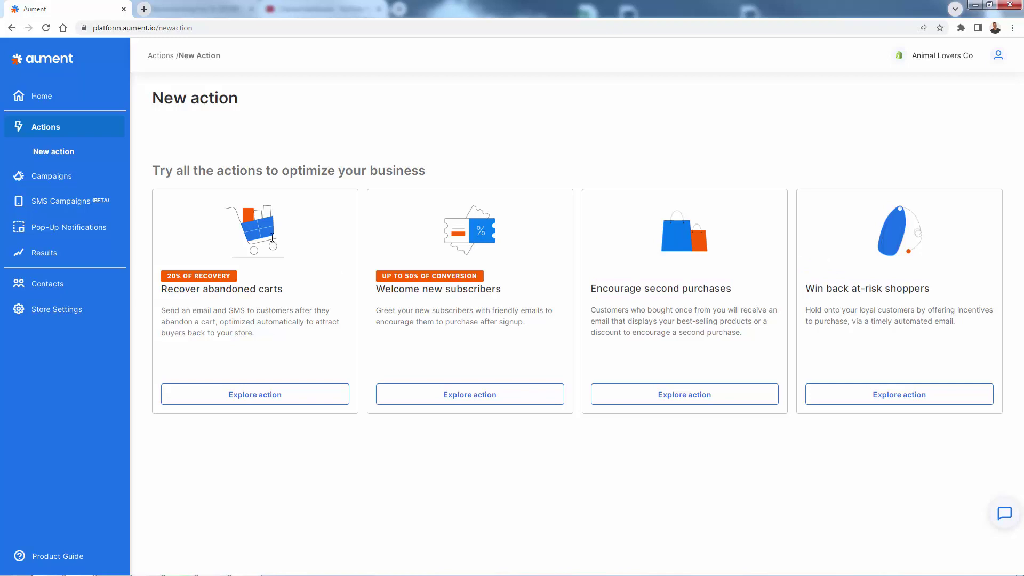
- Browse the Campaigns cards, then visit the SMS Campaigns and Pop-Up Notifications pages
click(74, 178)
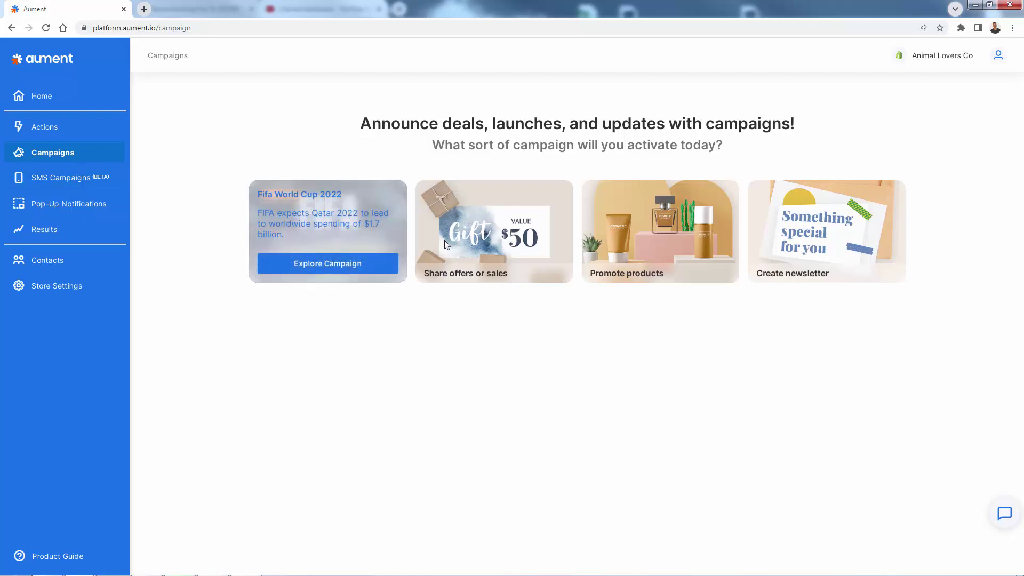
mouse_move(479, 240)
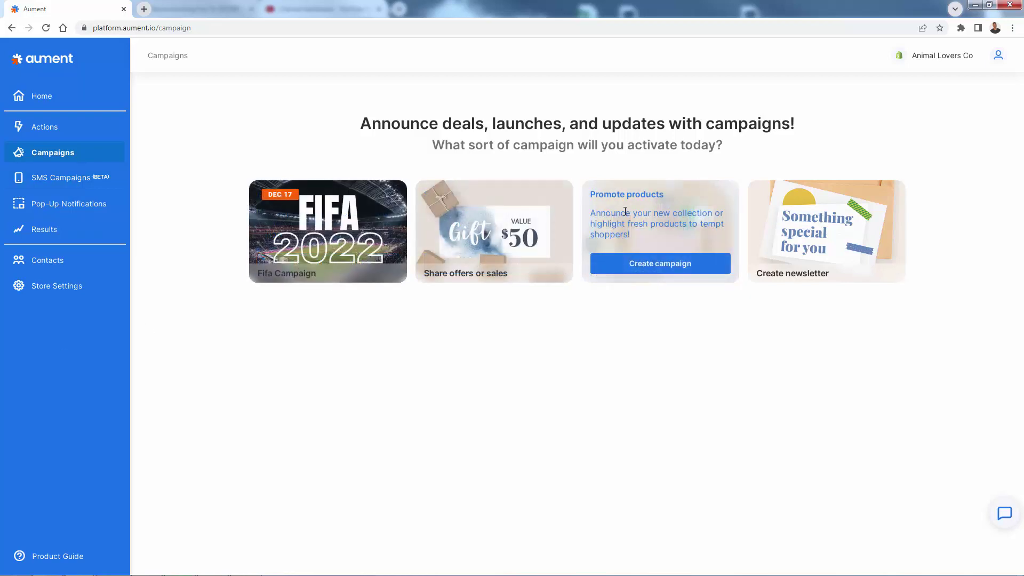
mouse_move(824, 227)
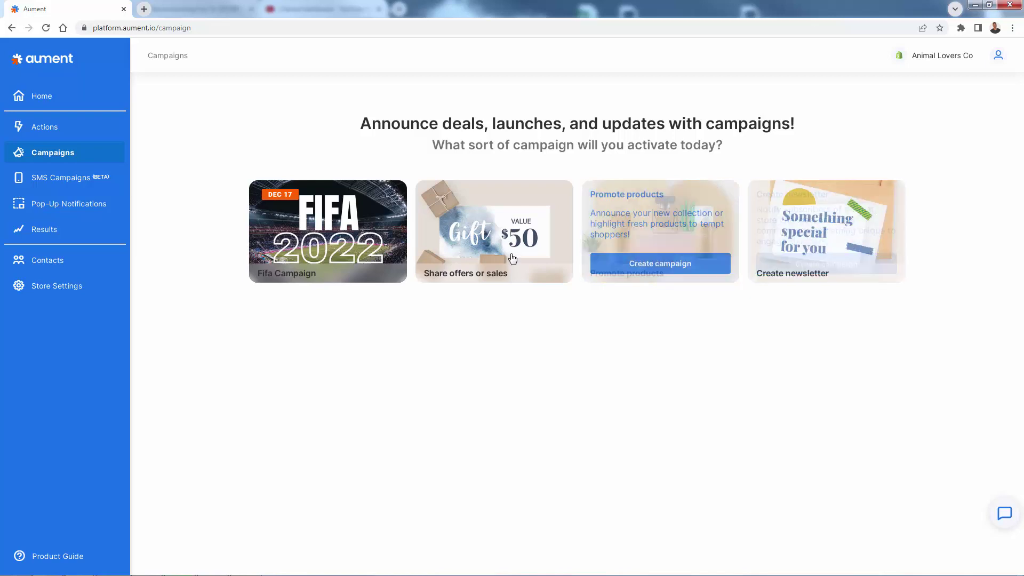
mouse_move(511, 247)
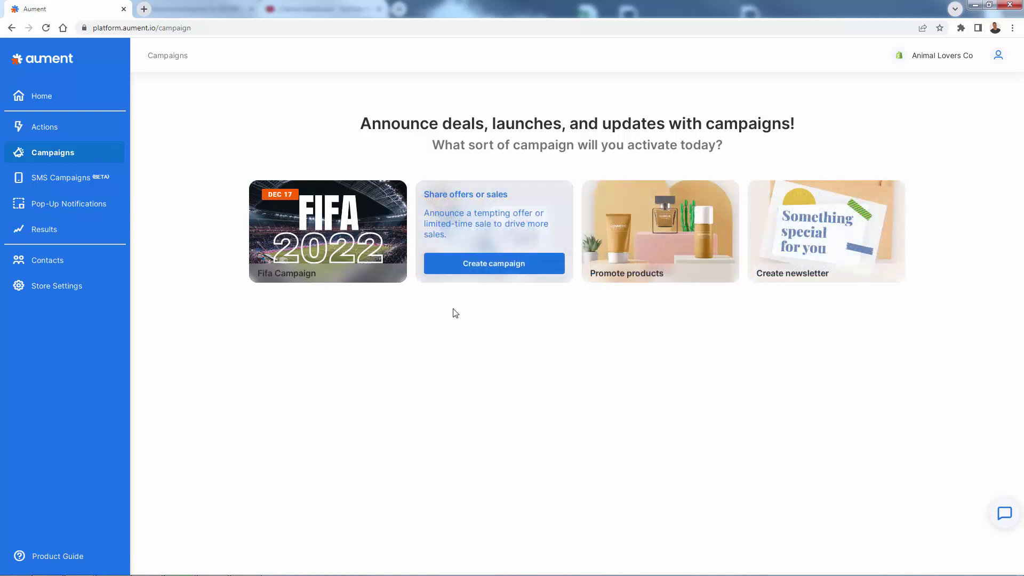
click(52, 178)
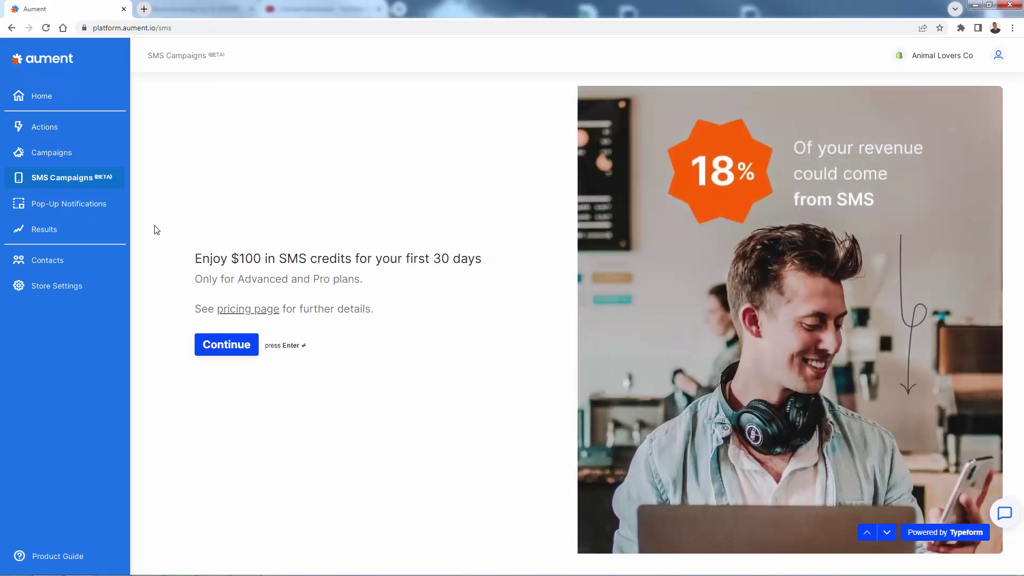
click(95, 208)
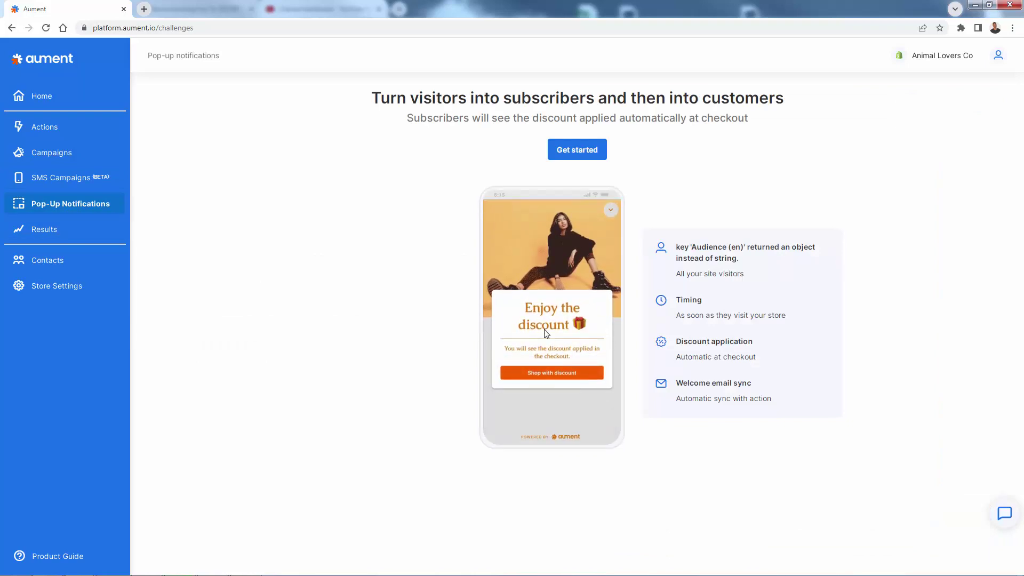
click(43, 128)
drag(531, 324, 487, 323)
click(487, 323)
click(69, 227)
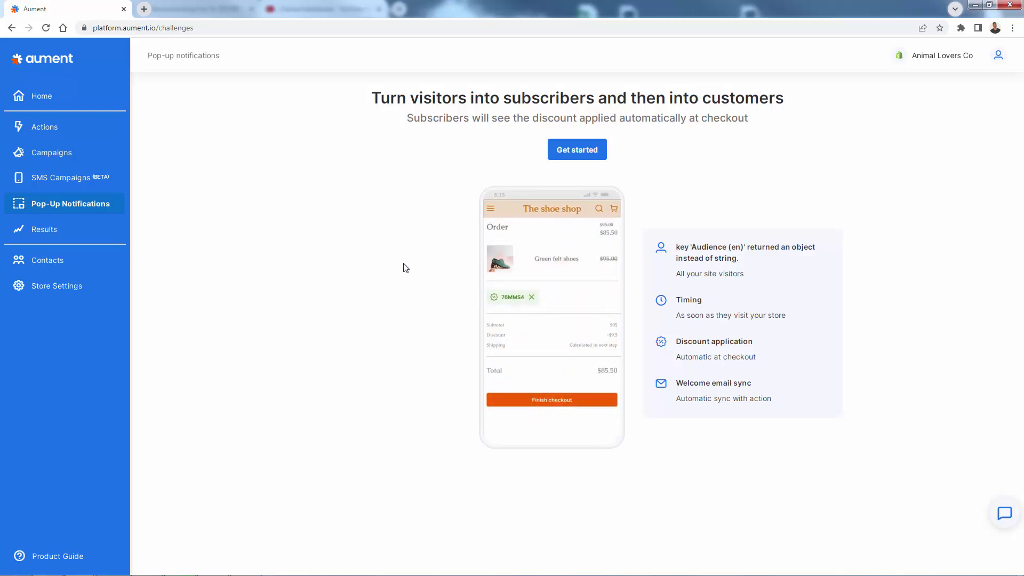
- Check the Results overview ($0 revenue, 0 orders) and its Filter by choices, then open Contacts
click(37, 132)
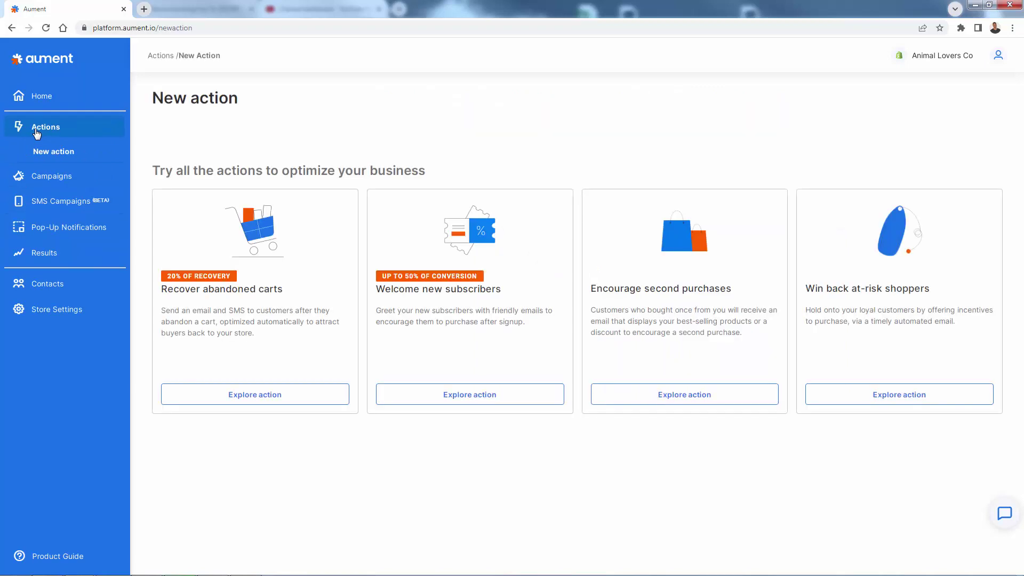
click(57, 257)
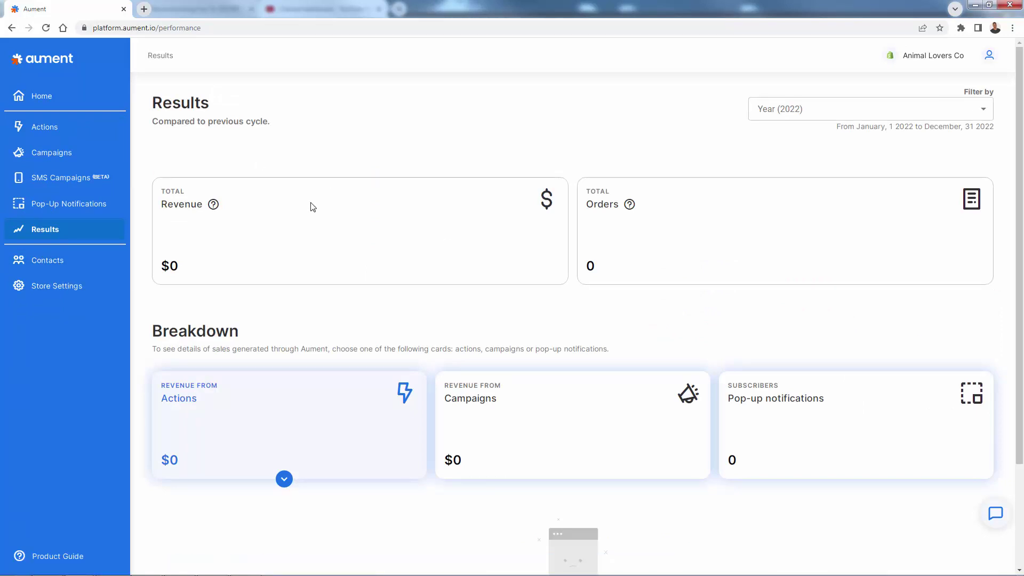
scroll(311, 206, down, 3)
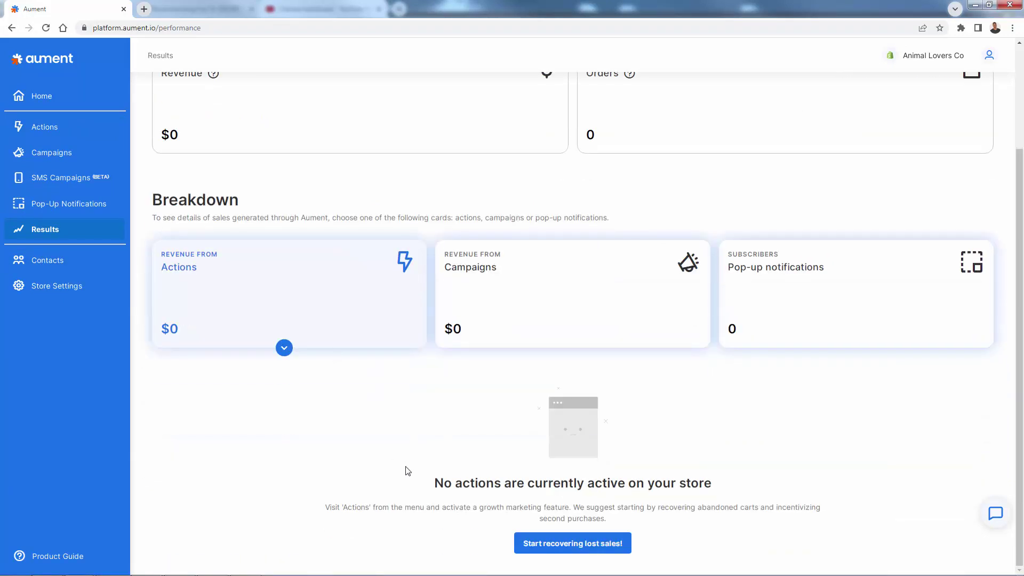
scroll(407, 470, up, 3)
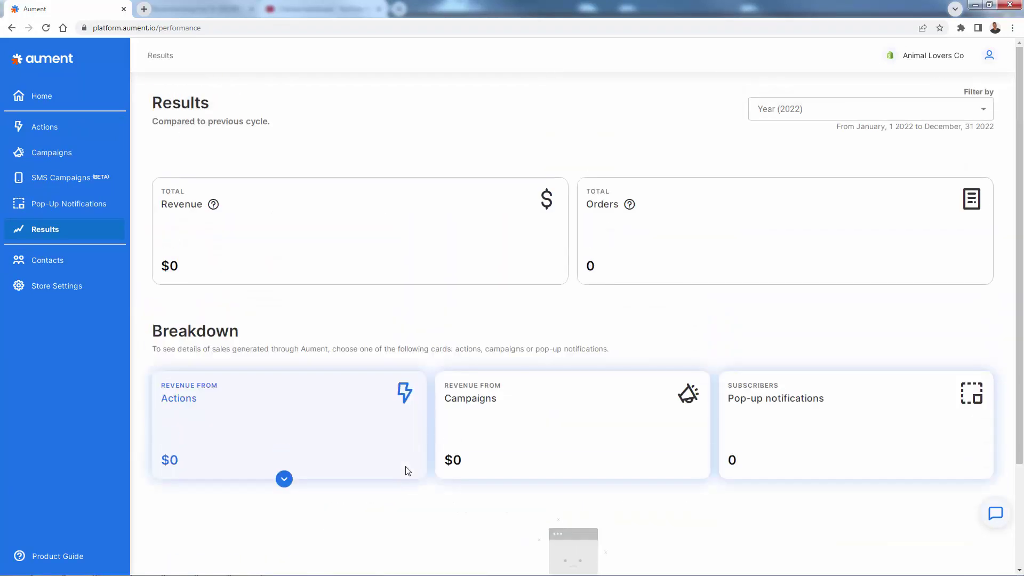
click(846, 110)
click(580, 121)
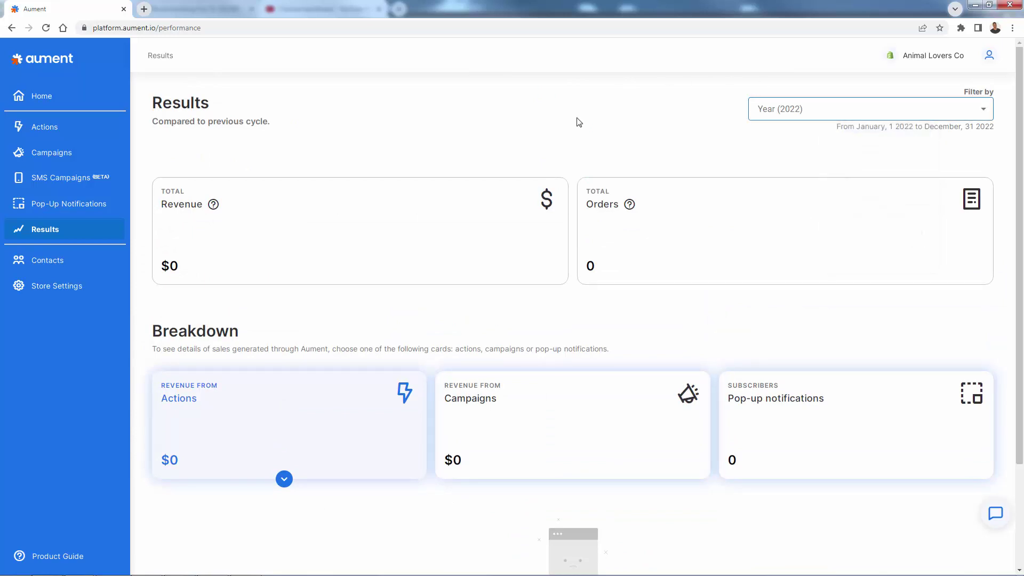
click(63, 264)
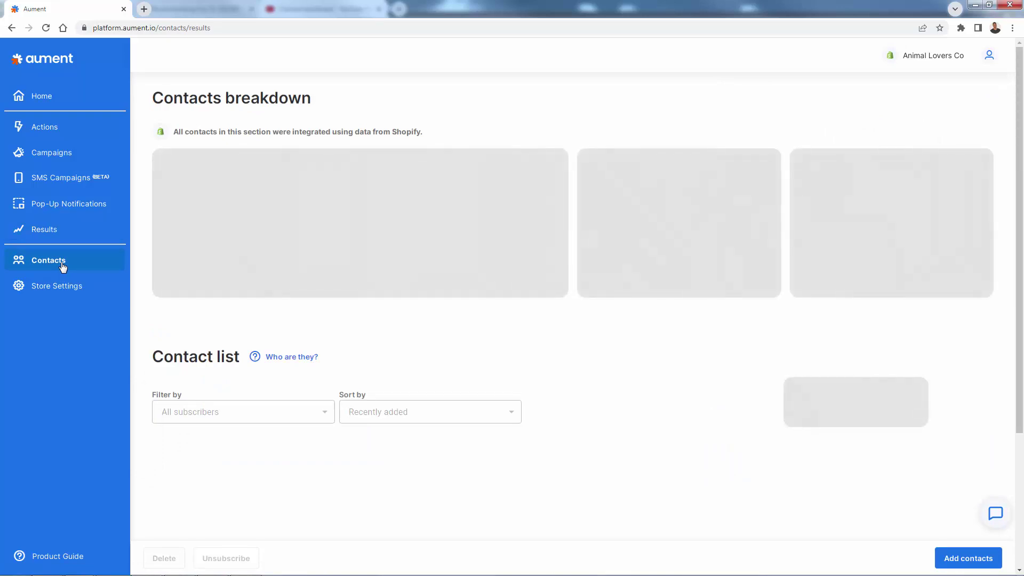
triple_click(274, 131)
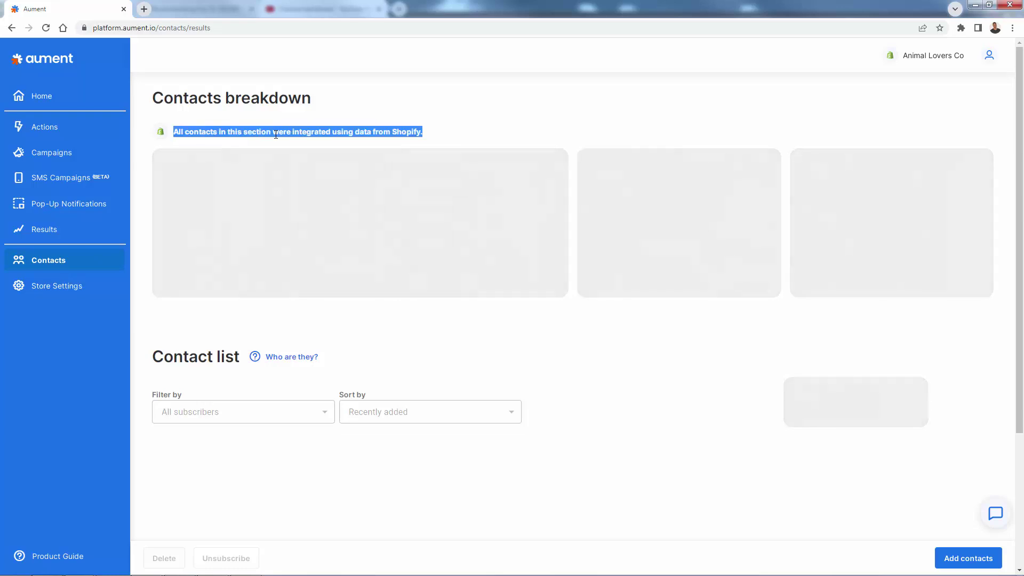
click(322, 240)
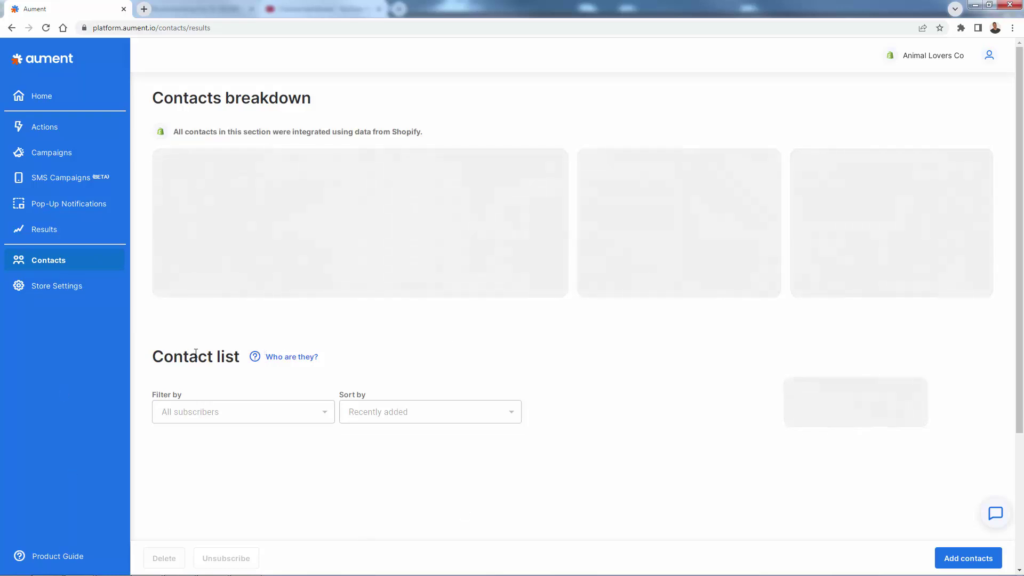
click(946, 559)
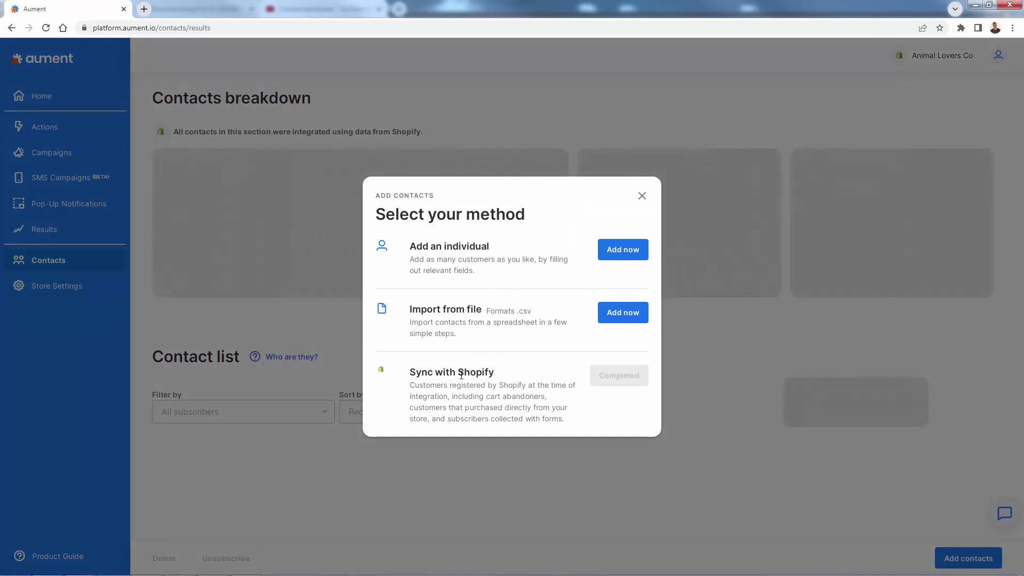
drag(462, 287, 464, 215)
click(465, 214)
click(636, 254)
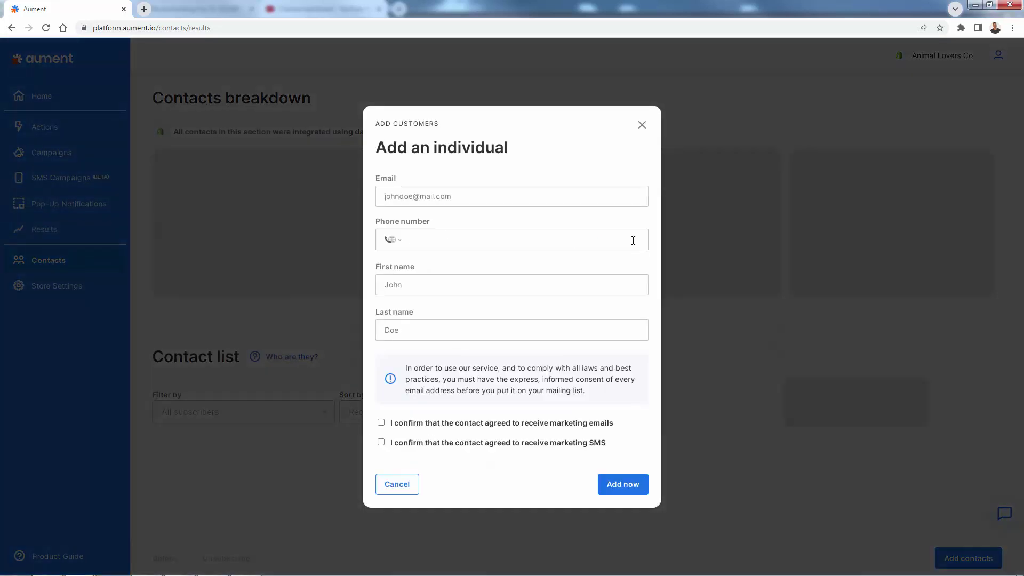
click(641, 125)
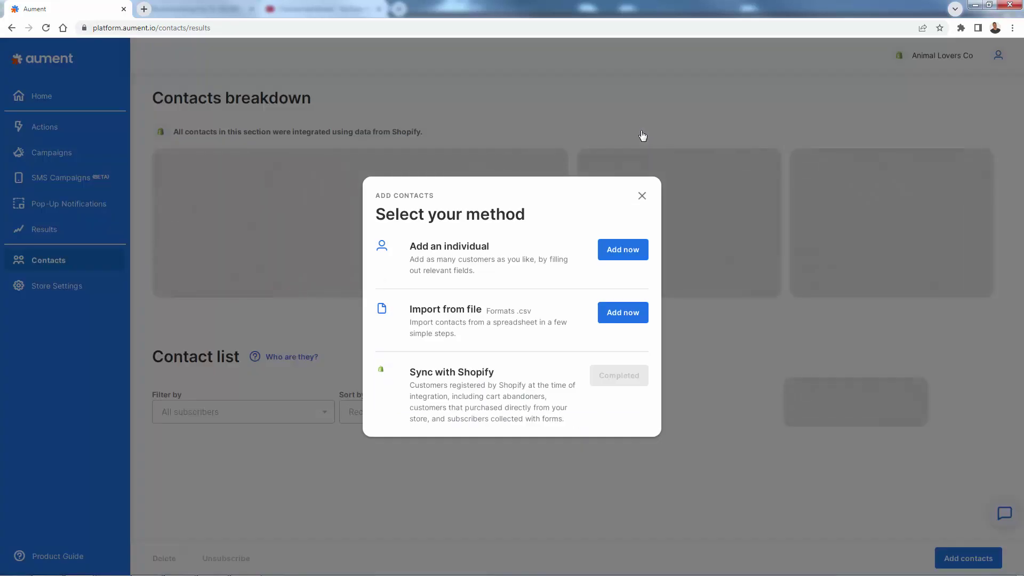
click(642, 194)
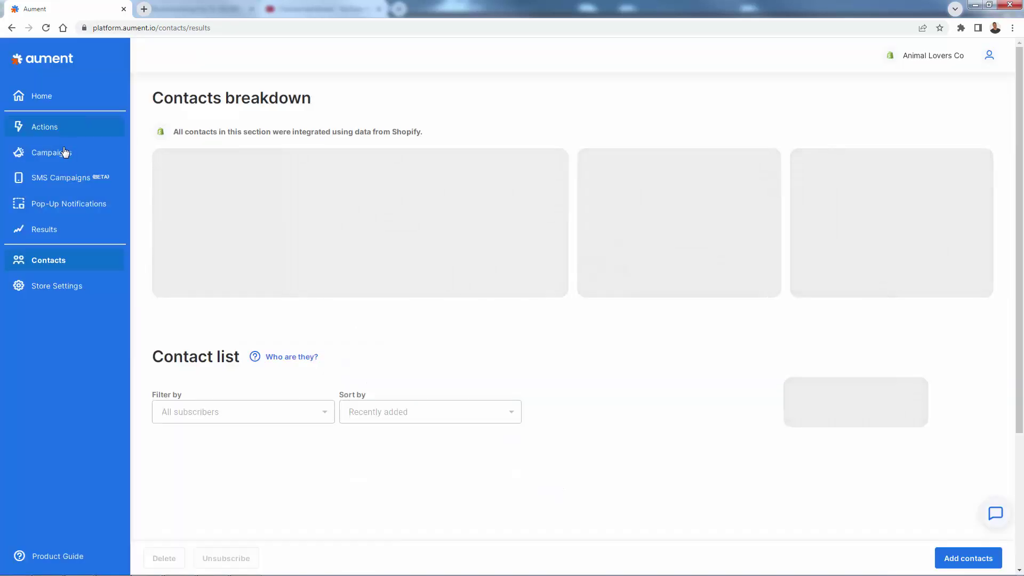
- Open the Recover abandoned carts details, read the no-phone-numbers SMS note, and start setup
click(68, 128)
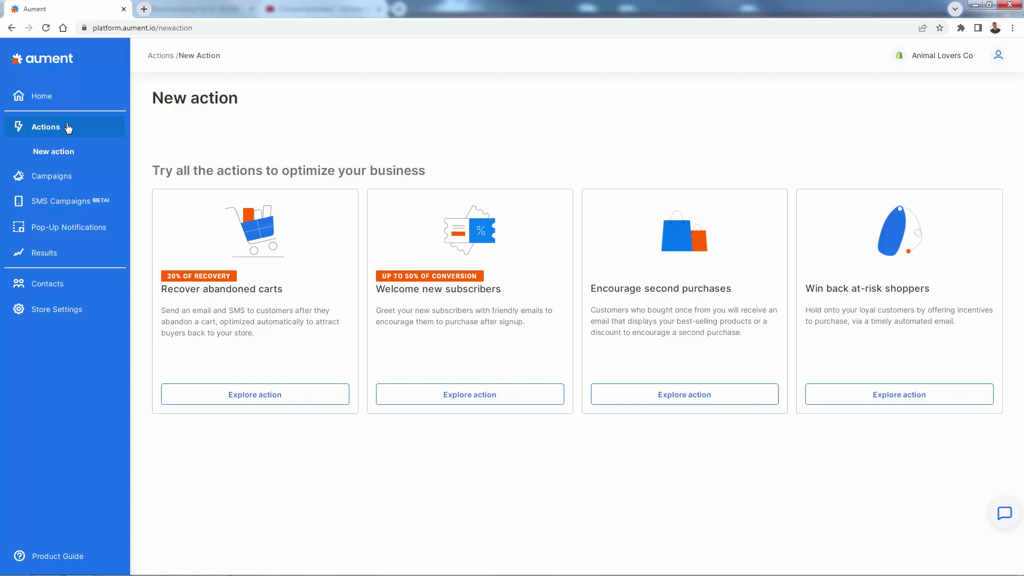
click(242, 395)
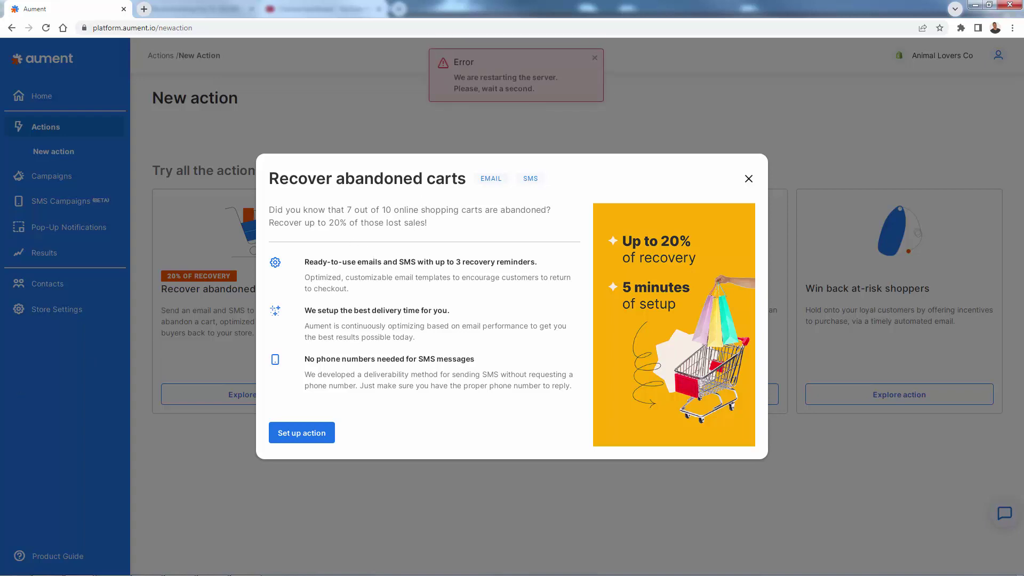
triple_click(377, 360)
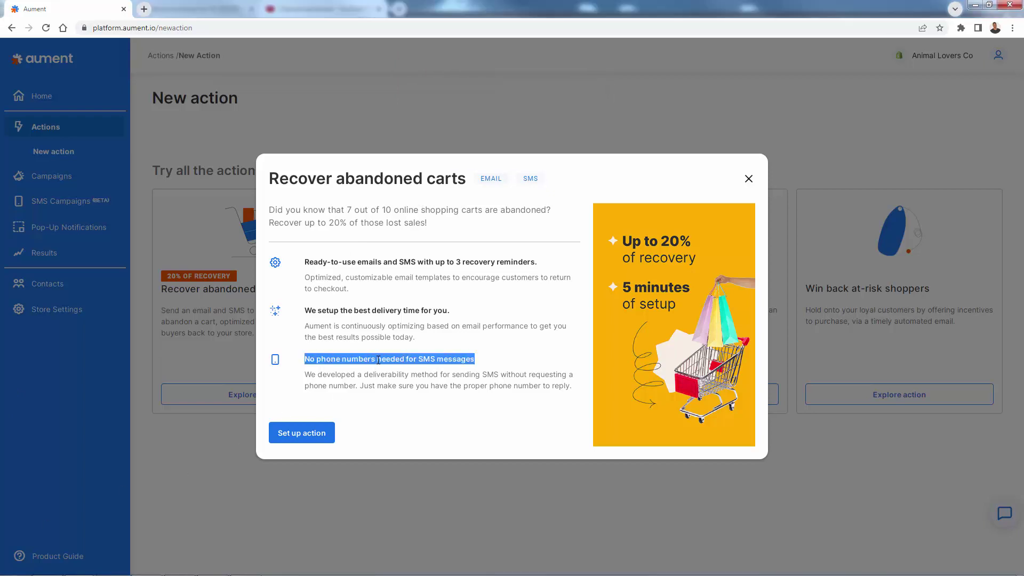
click(378, 360)
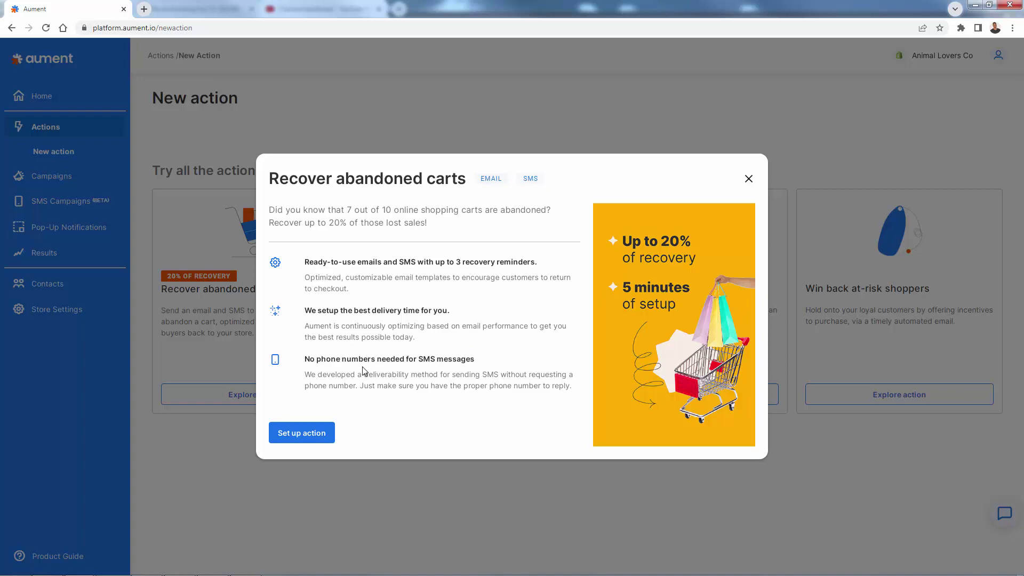
triple_click(349, 384)
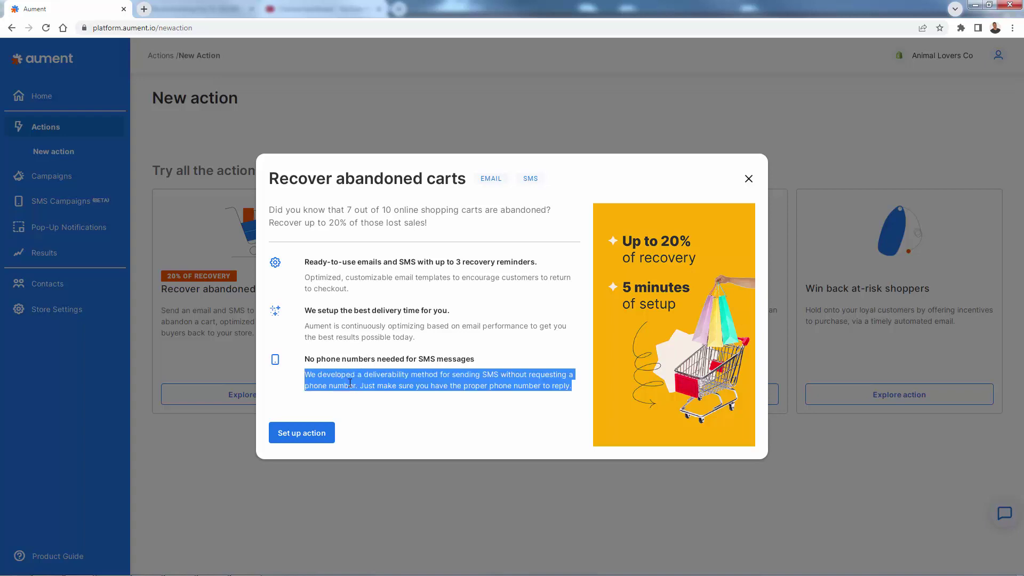
click(331, 433)
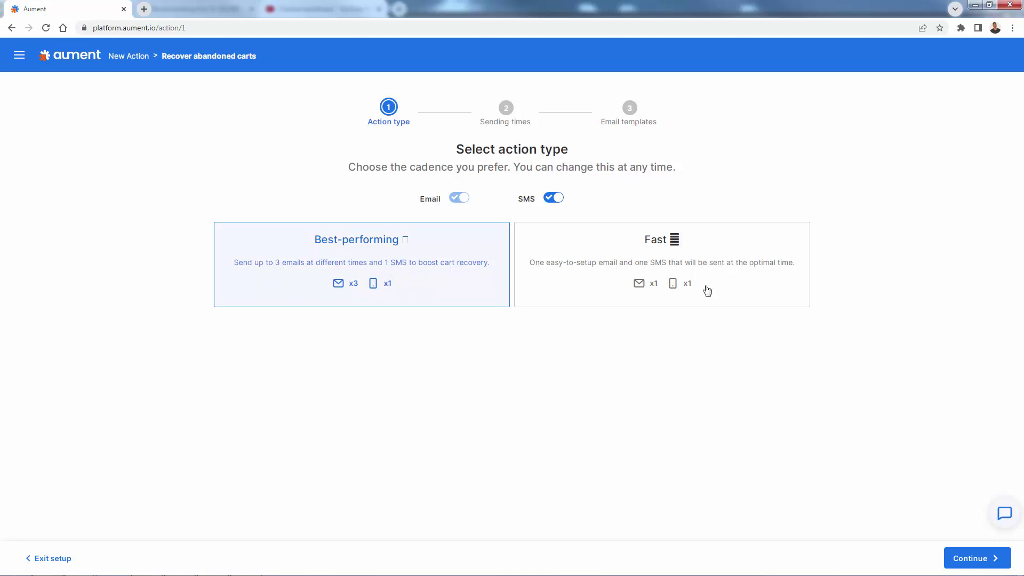
- Try the Fast and Super fast cadences, then keep Best-performing with email and SMS both on
click(595, 265)
click(423, 285)
click(554, 199)
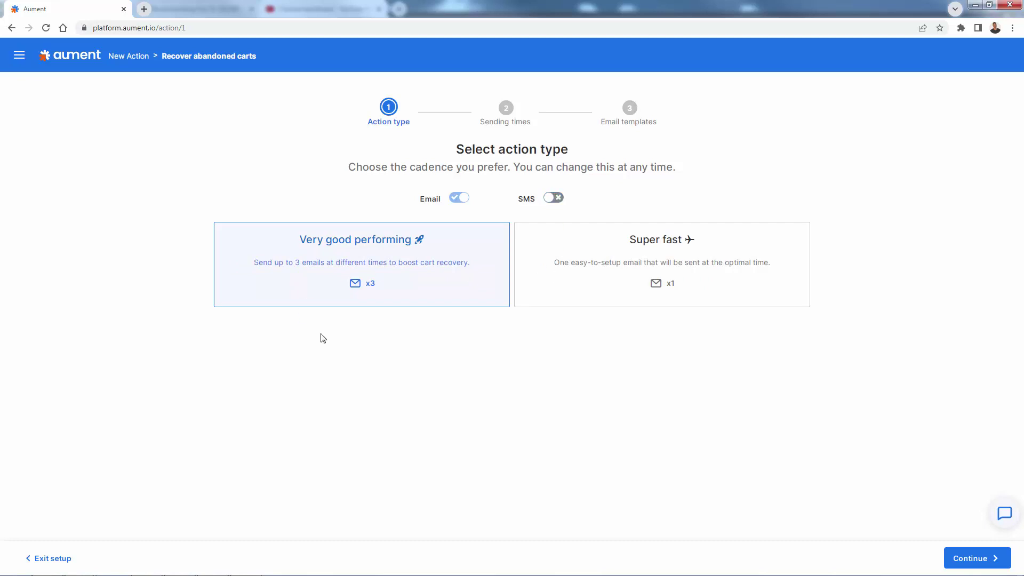
click(648, 279)
click(466, 287)
click(554, 197)
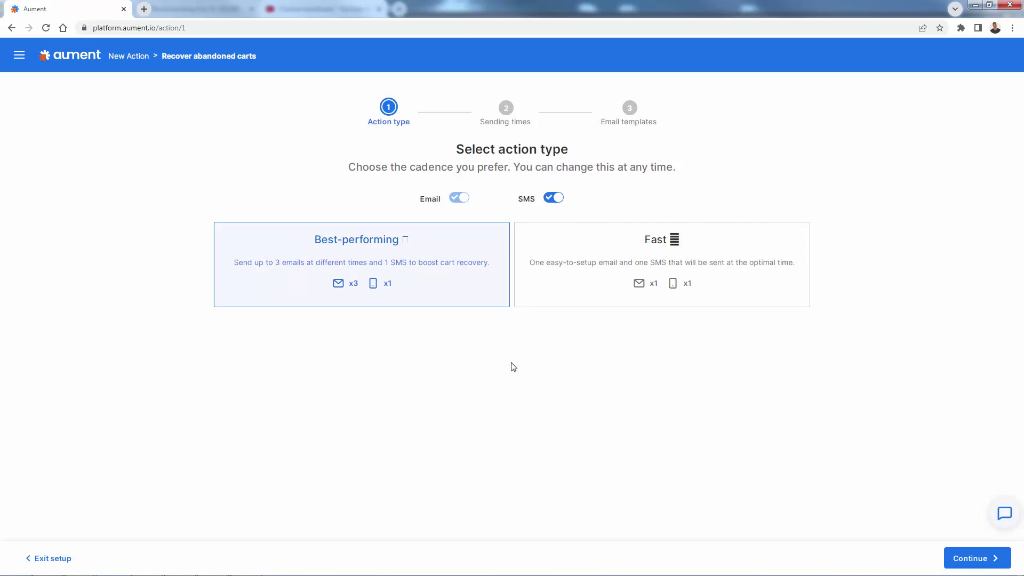
click(961, 557)
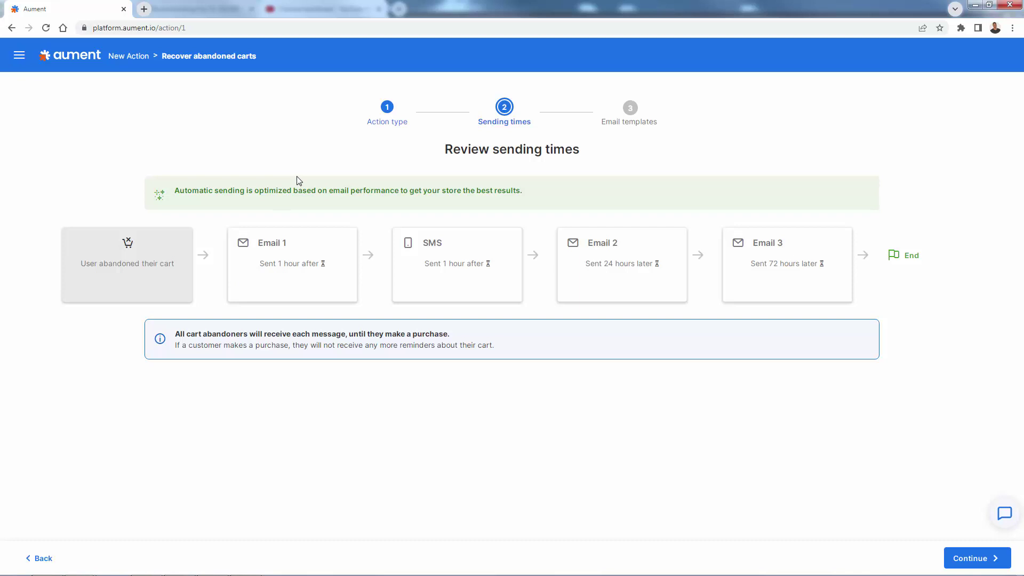
- Read the Review sending times heading and the abandoned cart trigger text
triple_click(480, 150)
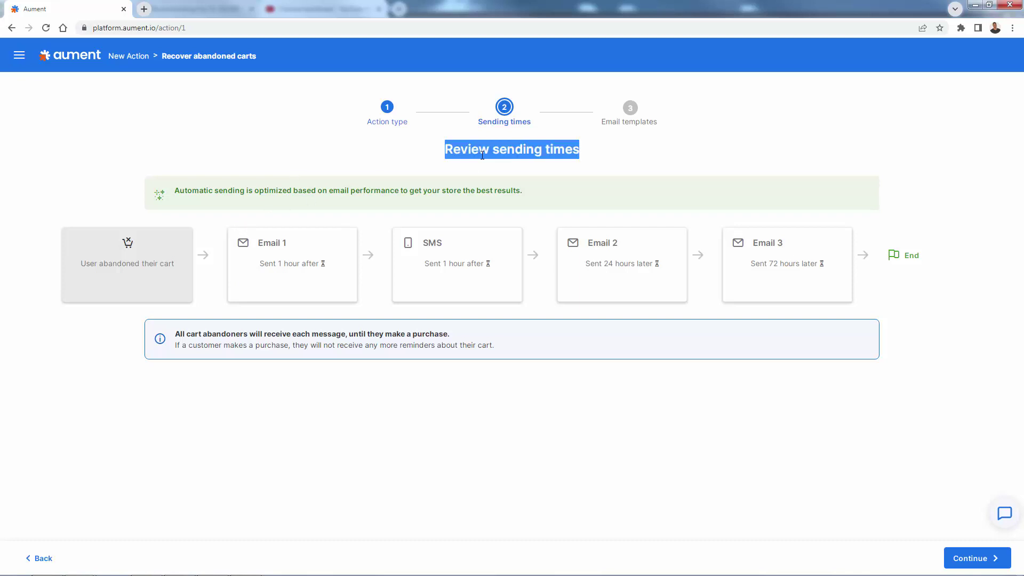
click(482, 155)
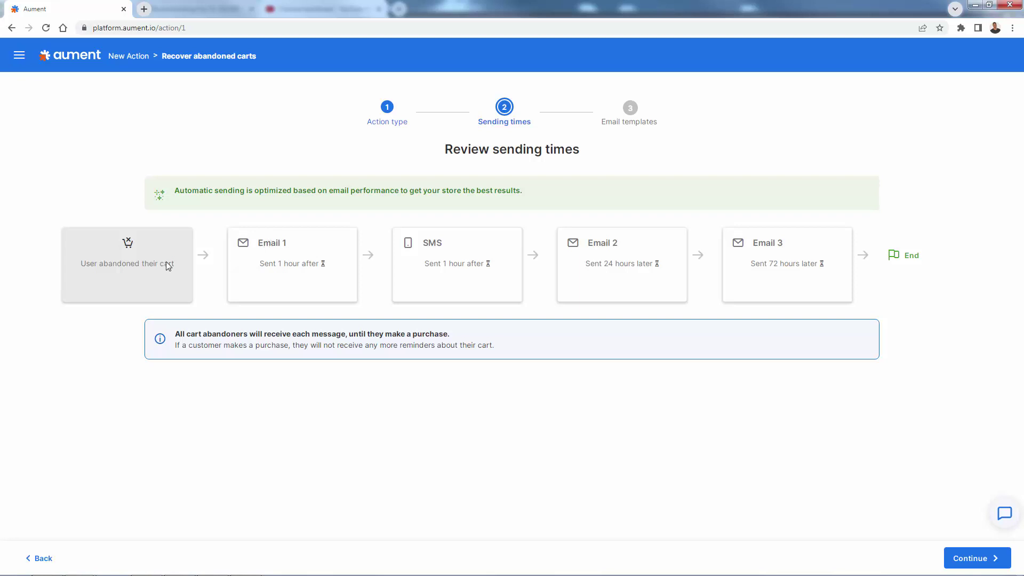
drag(79, 263, 183, 264)
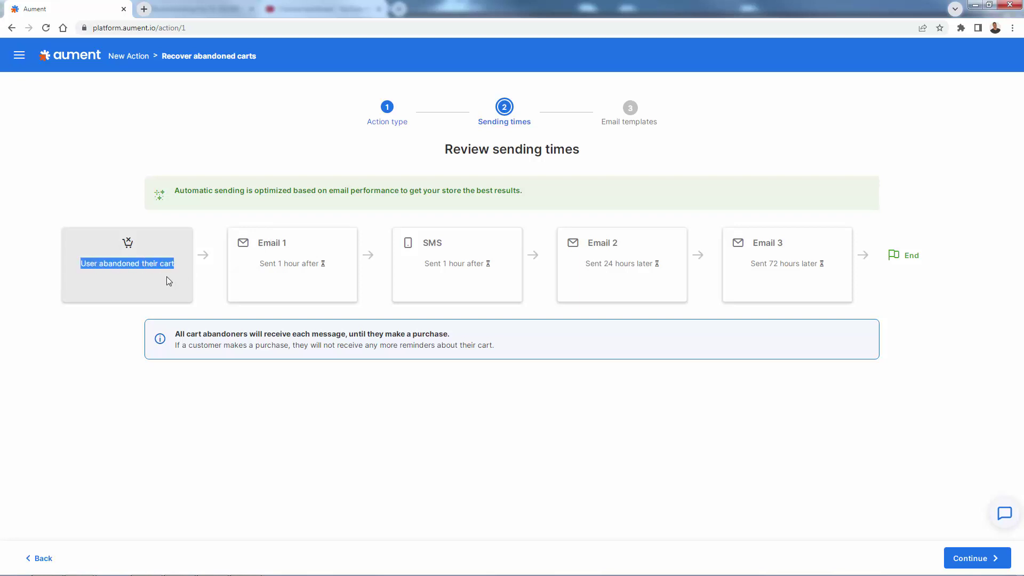
click(166, 276)
triple_click(148, 272)
click(146, 271)
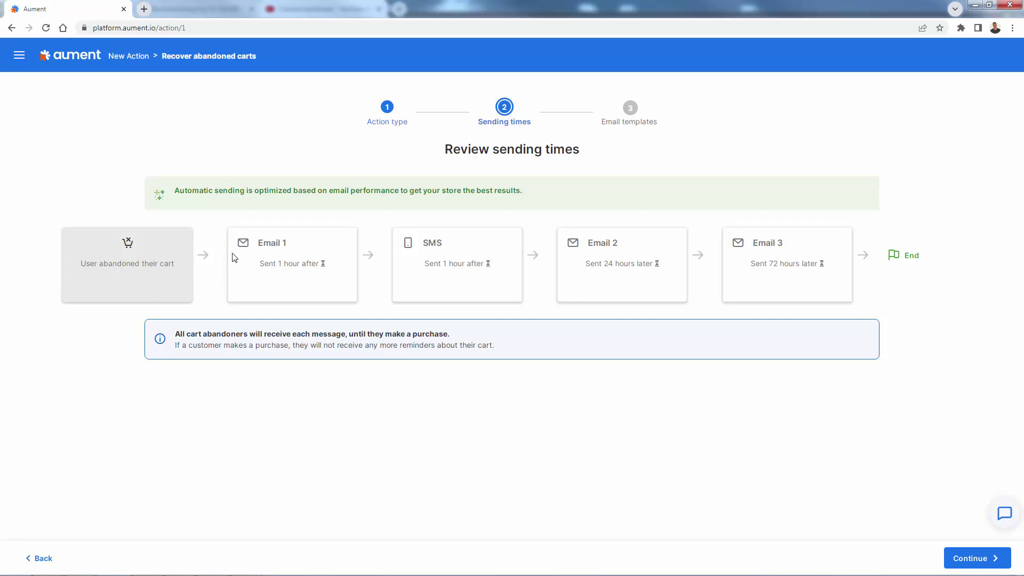
- Check the sending delays for Email 1, SMS, Email 2 (24 hours) and Email 3 (72 hours)
triple_click(287, 263)
triple_click(279, 245)
click(278, 281)
triple_click(448, 264)
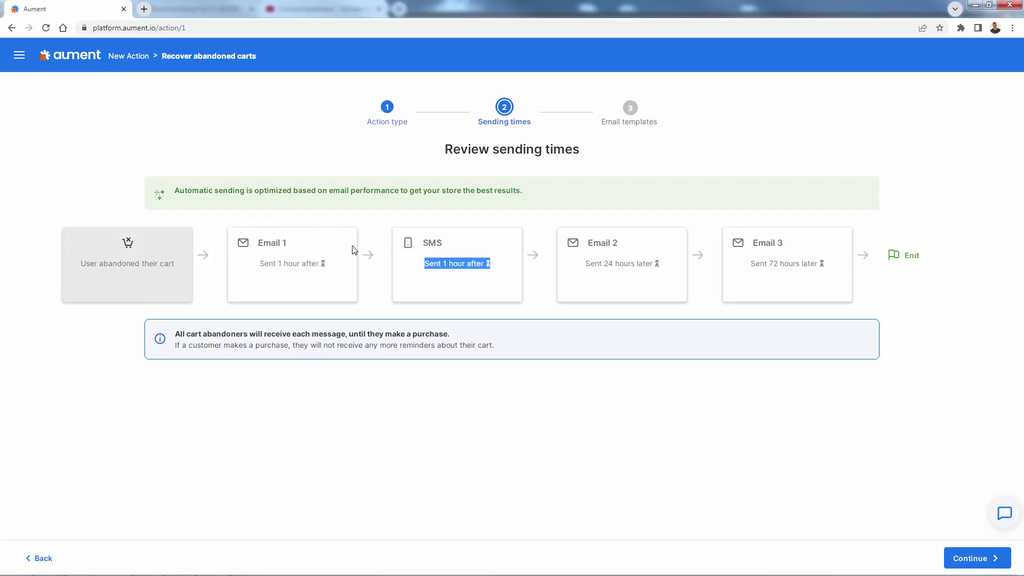
triple_click(436, 245)
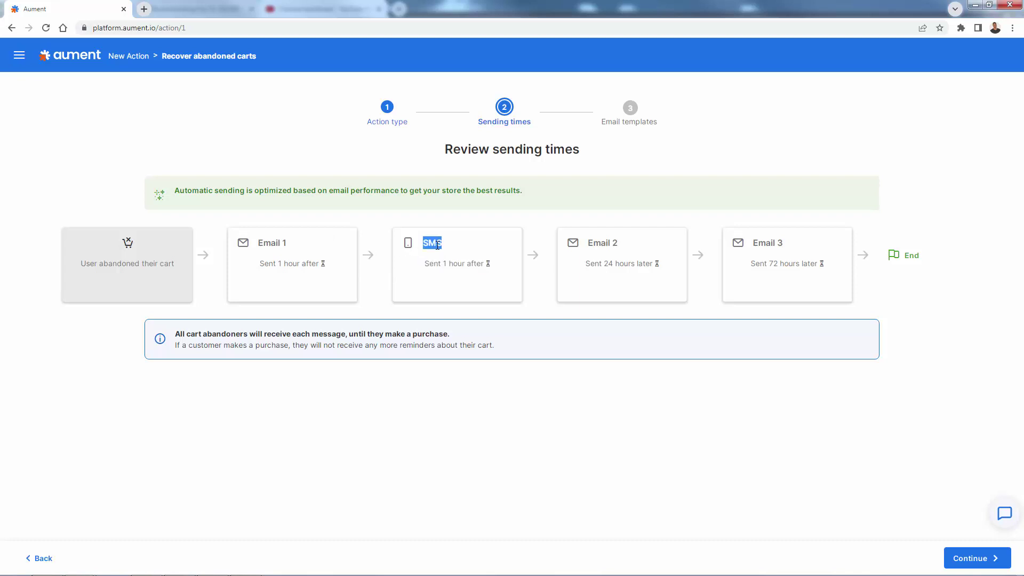
triple_click(624, 262)
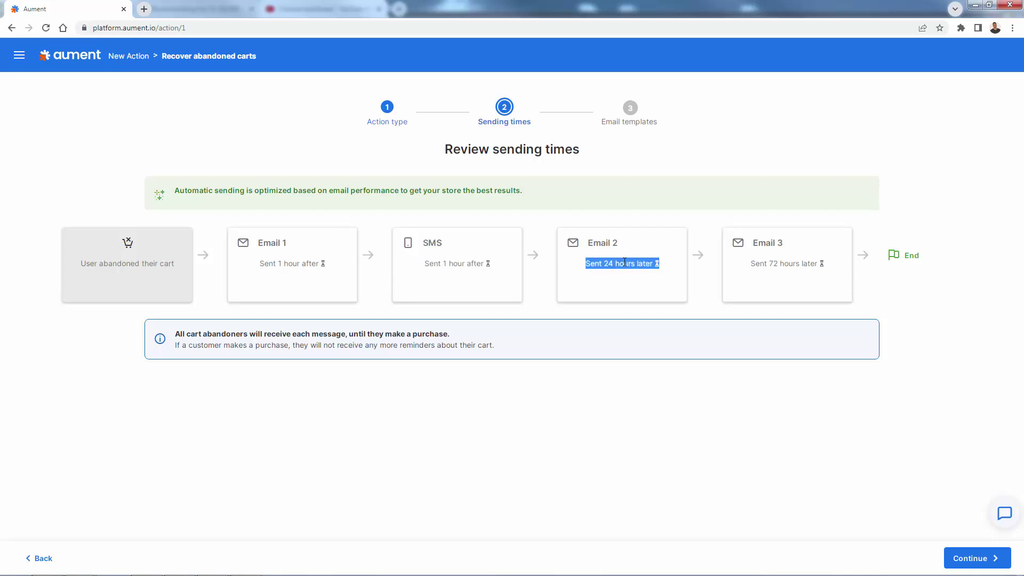
drag(584, 245, 627, 244)
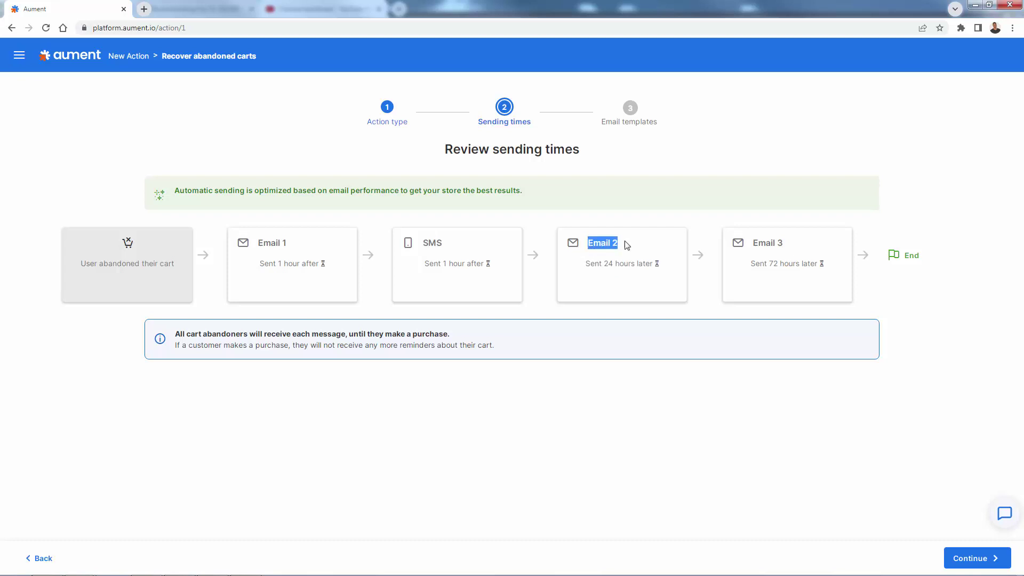
click(627, 244)
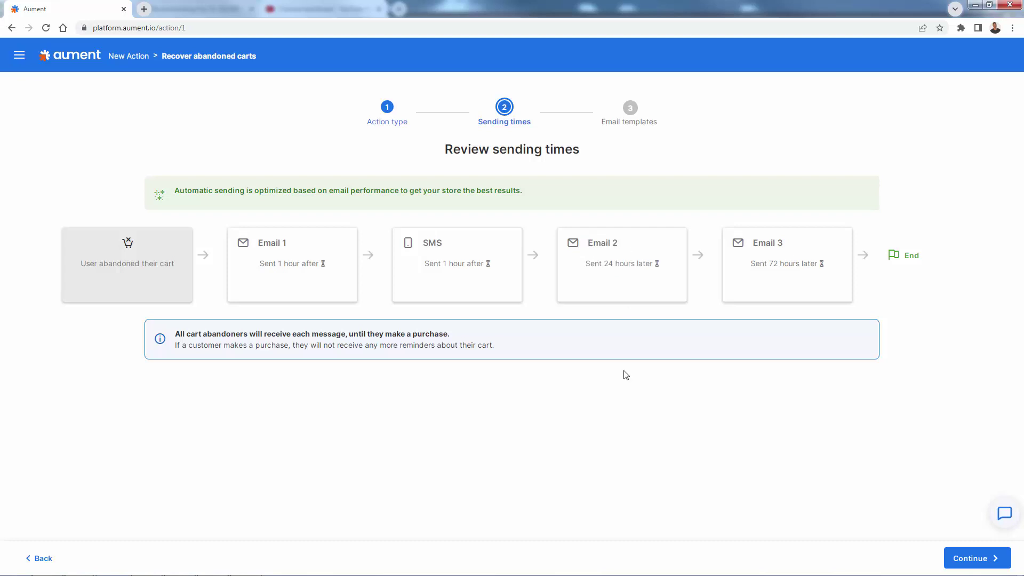
triple_click(771, 259)
click(822, 263)
triple_click(820, 262)
drag(824, 263, 782, 243)
click(769, 279)
- Read the note that a purchase stops reminders, then continue to Email templates
drag(174, 334, 520, 356)
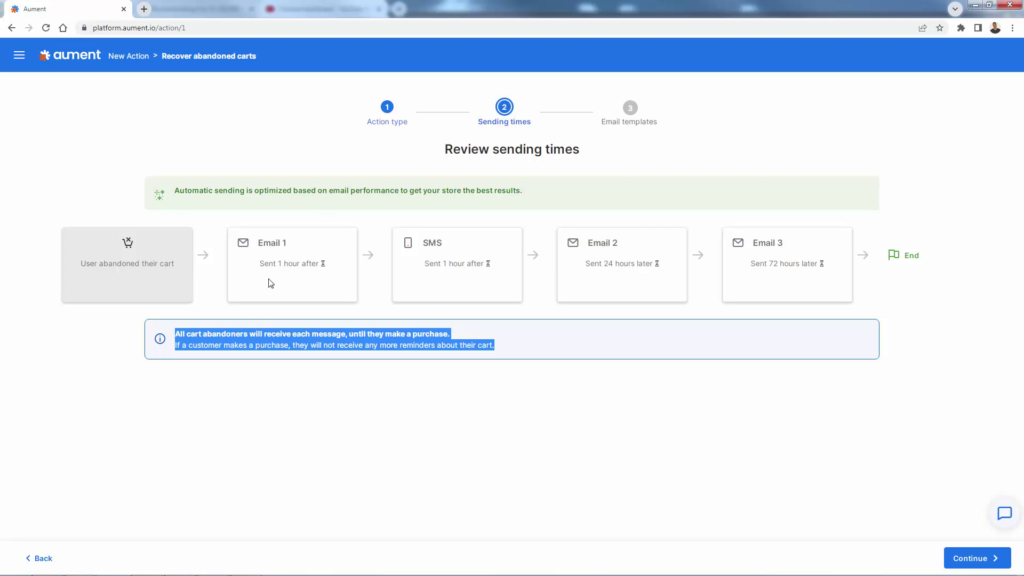
click(273, 357)
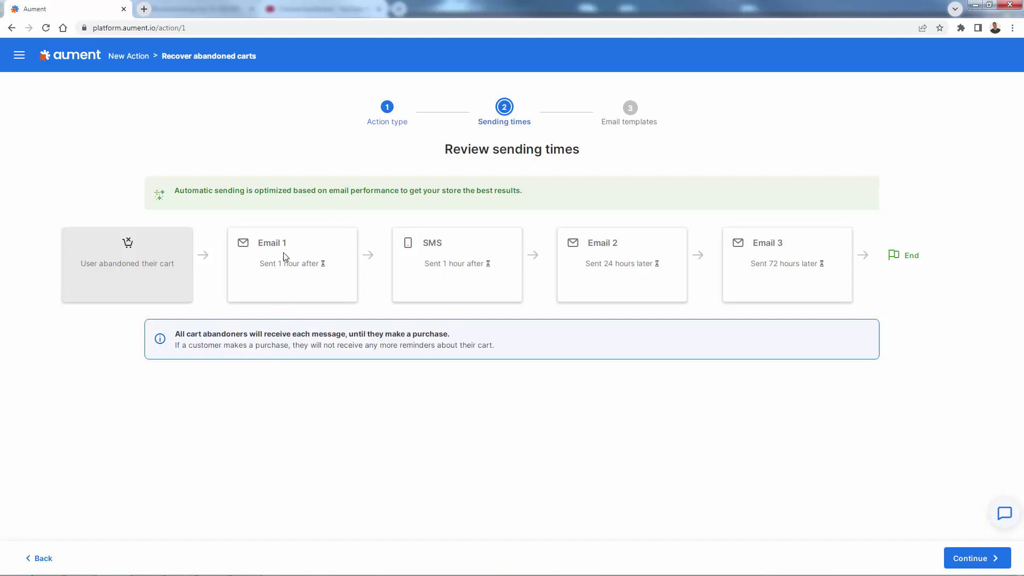
click(983, 555)
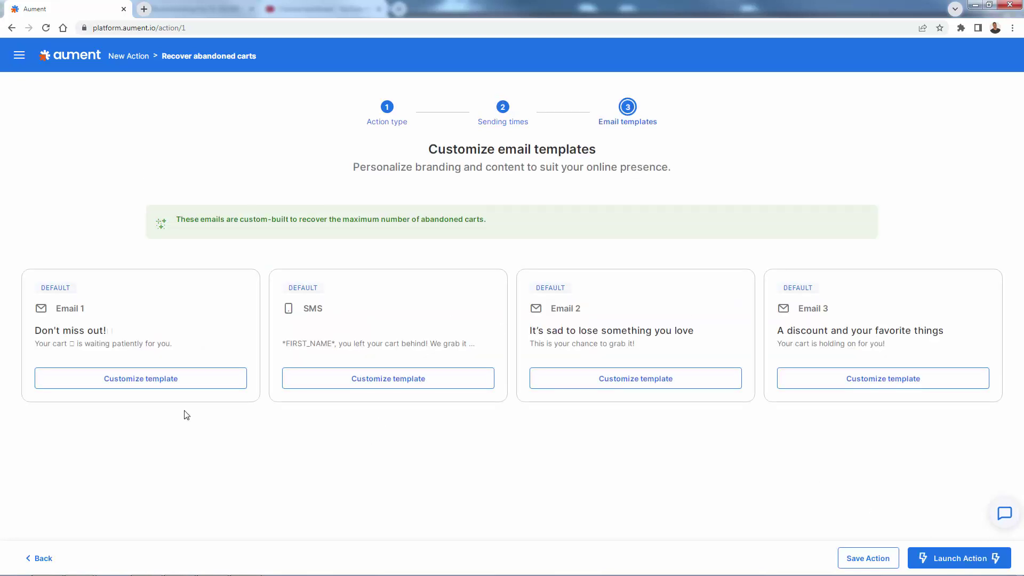
- Open Email 1's template and remove the Twitter link in brand setup
click(145, 386)
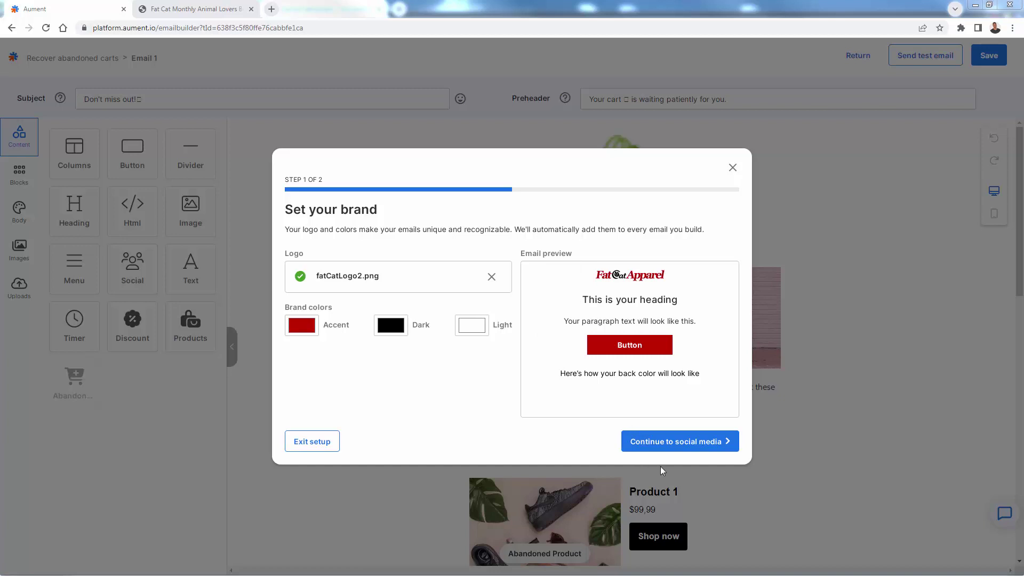
click(676, 441)
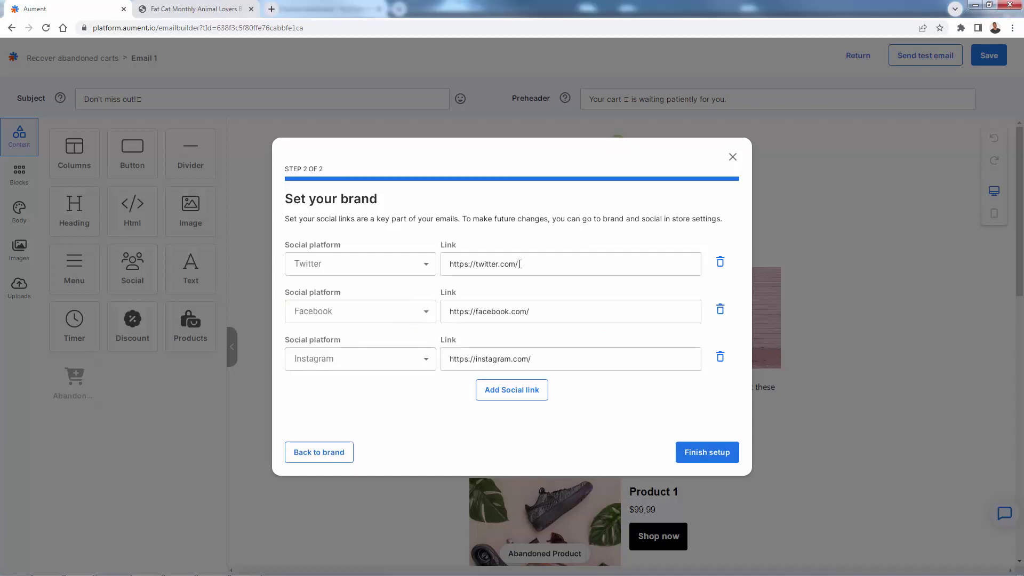
click(719, 262)
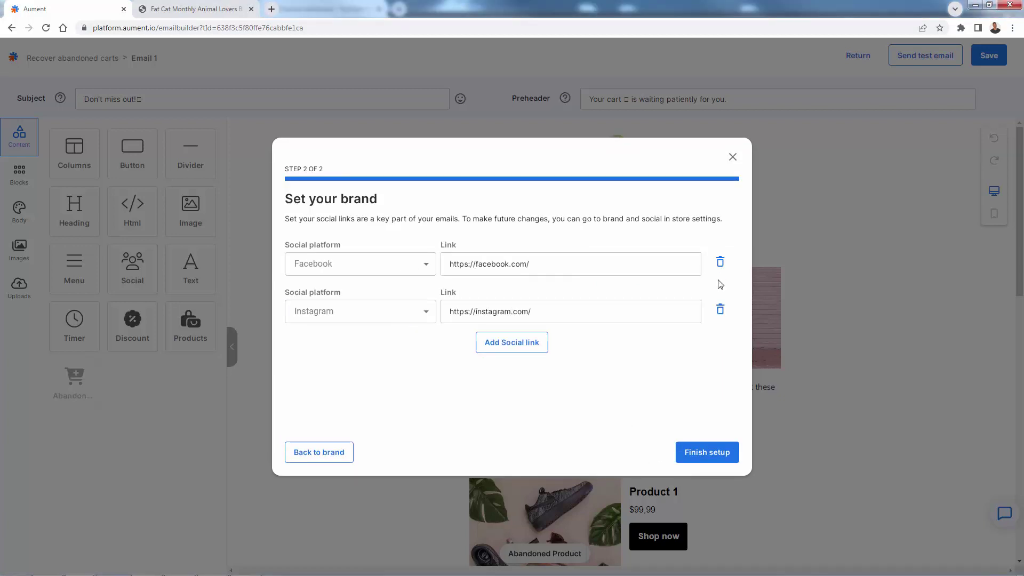
- Append fatcatco to the Facebook and Instagram links and finish brand setup
click(590, 265)
text(fatcatco)
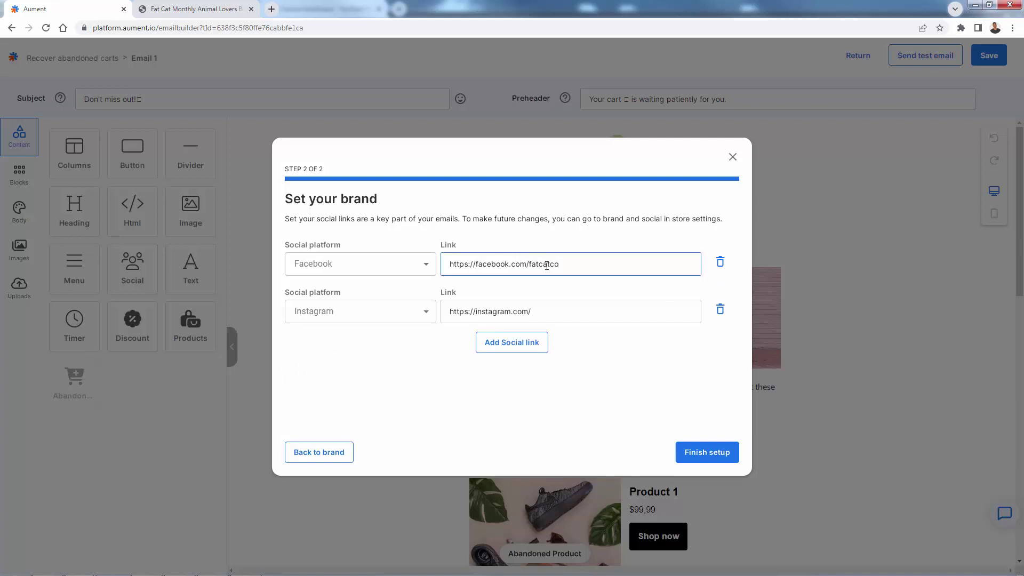
drag(528, 265, 559, 265)
key(ctrl+c)
click(552, 304)
key(ctrl+v)
click(707, 457)
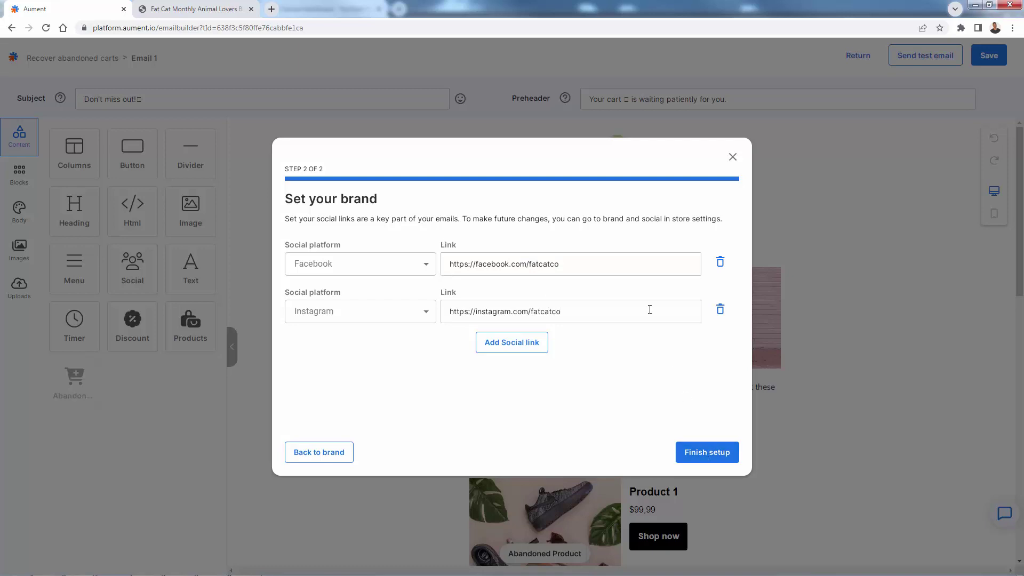
click(722, 457)
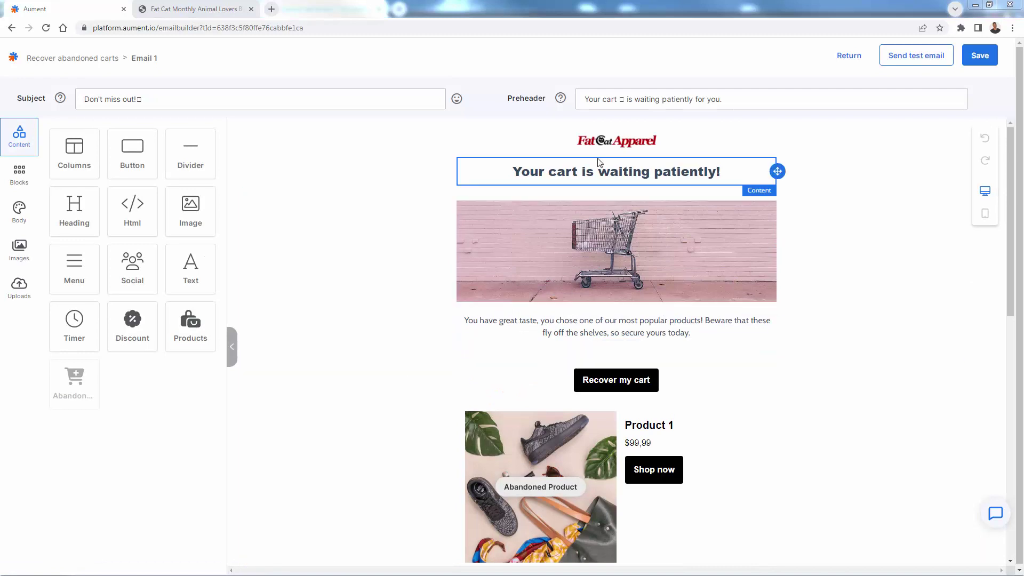
- Make a small text edit in the Email 1 heading near its exclamation mark
click(599, 173)
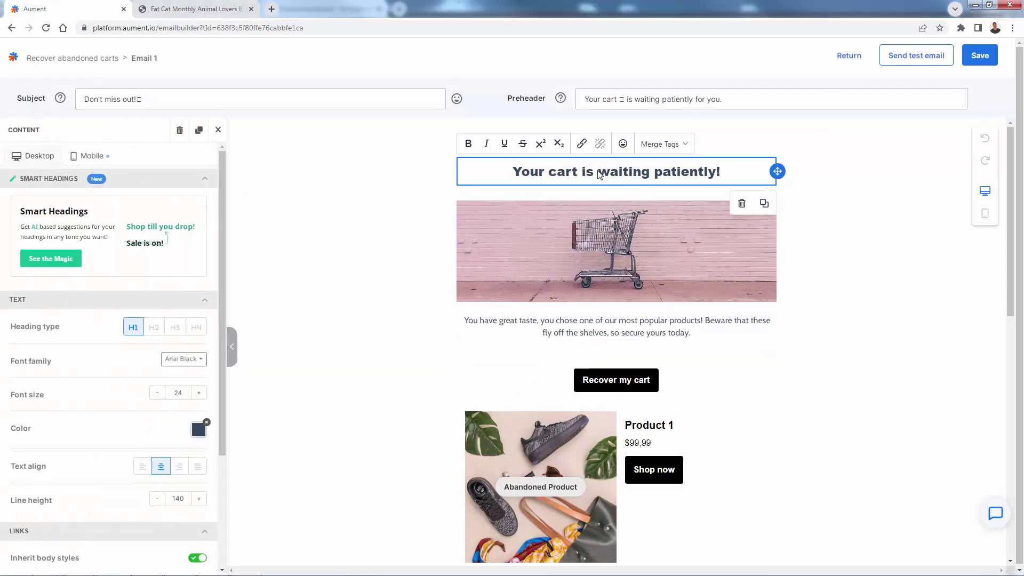
triple_click(598, 171)
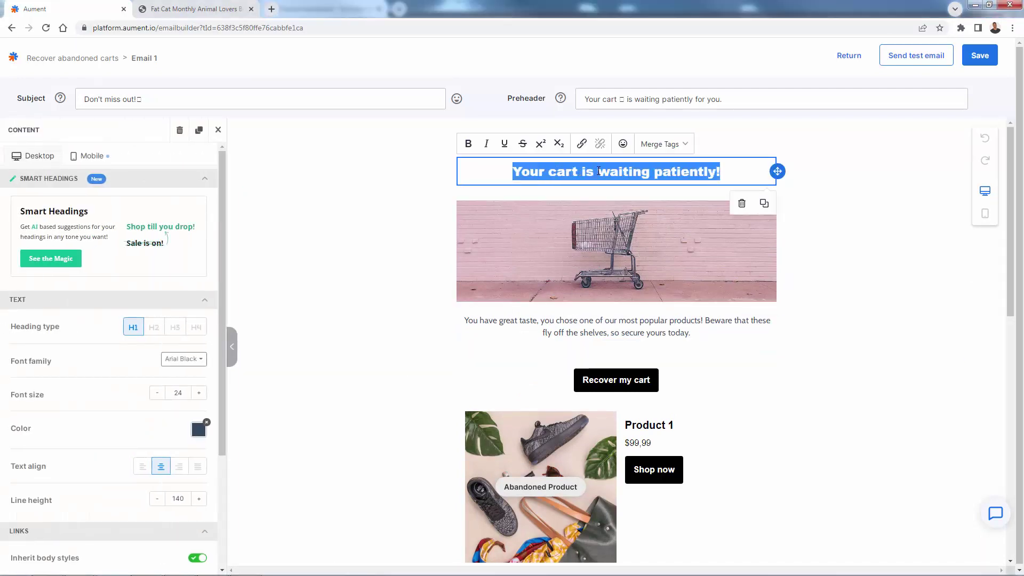
key(Right)
key(Left)
text(CUSTOMIZ)
key(BackSpace)
key(BackSpace)
key(BackSpace)
key(BackSpace)
key(BackSpace)
key(BackSpace)
key(BackSpace)
key(BackSpace)
key(BackSpace)
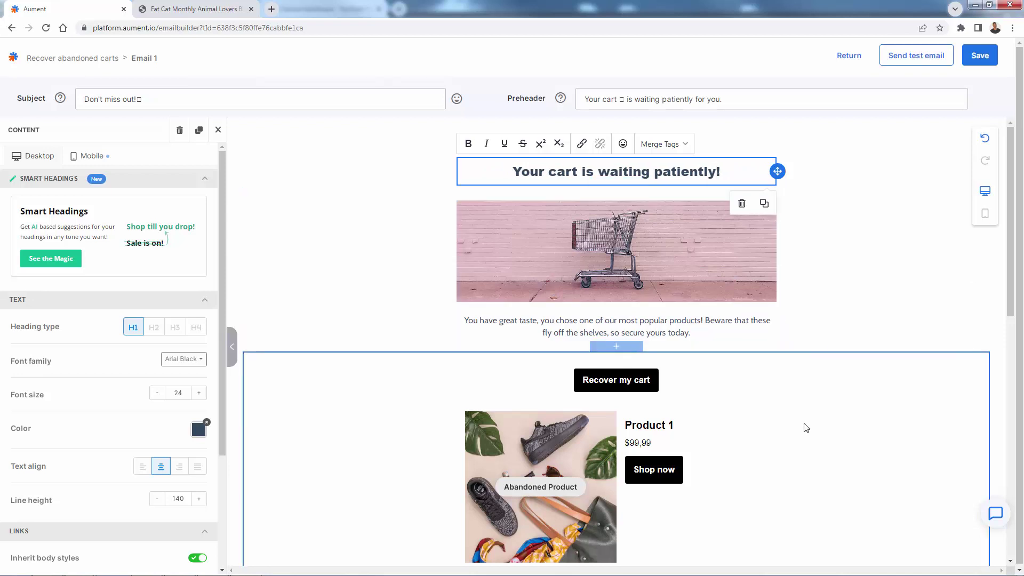
- Change the body paragraph's opening from 'You have great taste' to 'If you love cats'
click(638, 329)
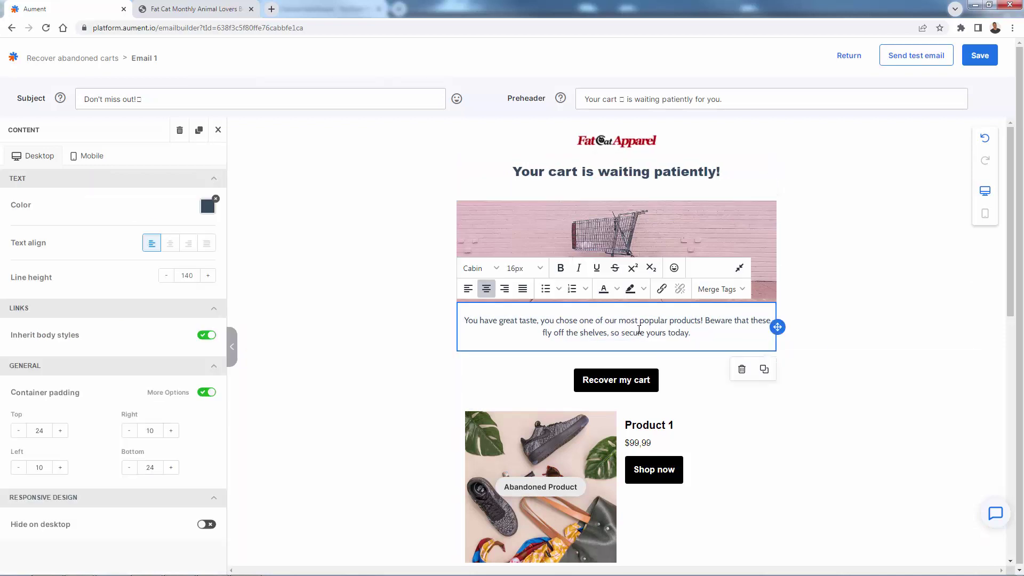
text(If you lov)
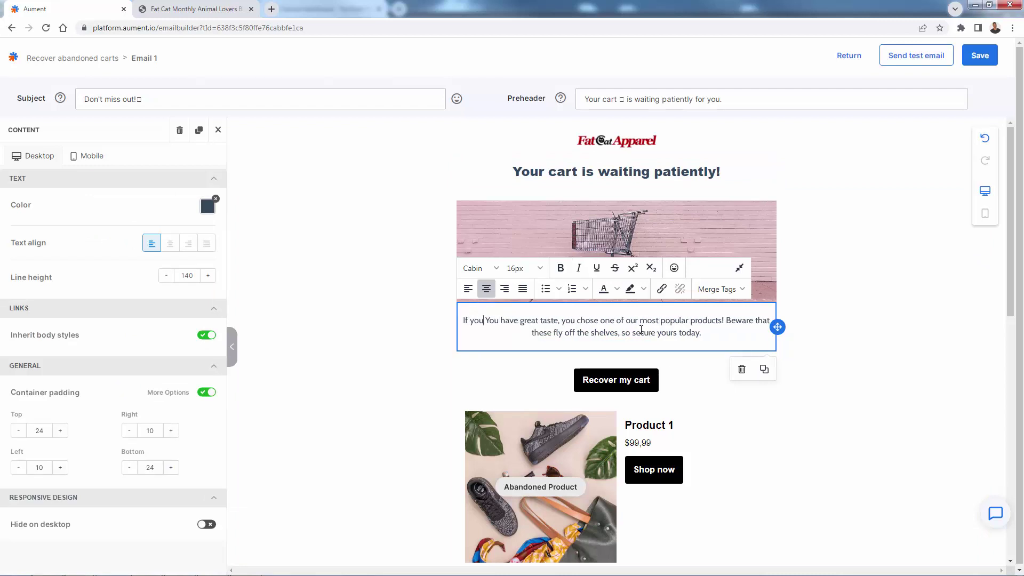
text(e cats)
key(Delete)
key(Delete)
key(Delete)
key(Delete)
key(Delete)
key(Delete)
key(Delete)
key(Delete)
key(Delete)
key(Delete)
key(Delete)
key(Delete)
key(Delete)
key(Delete)
key(Delete)
key(Delete)
key(Delete)
key(Delete)
key(Delete)
key(Delete)
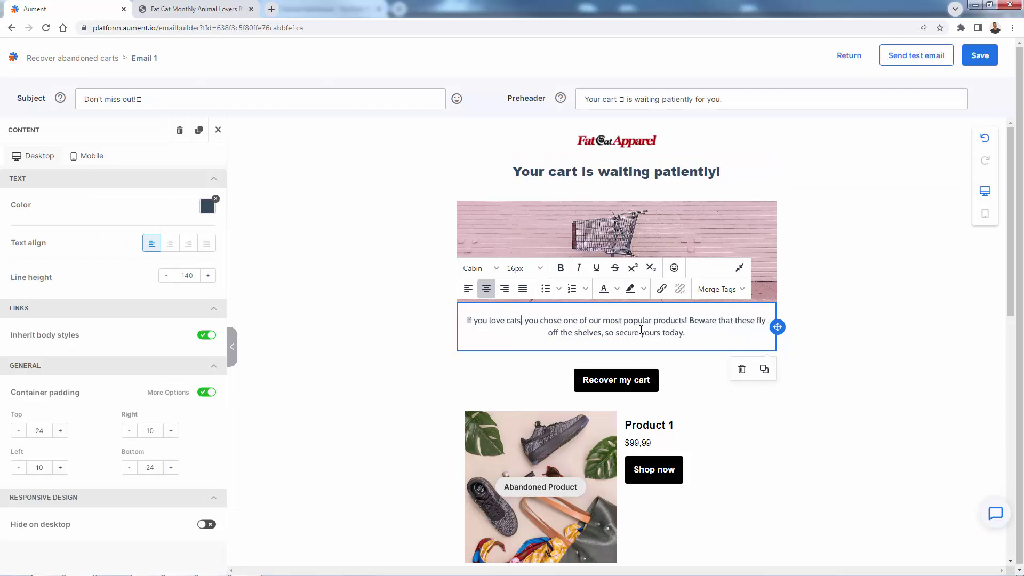
click(843, 433)
- Review the edited email and save the Email 1 template
scroll(827, 426, down, 3)
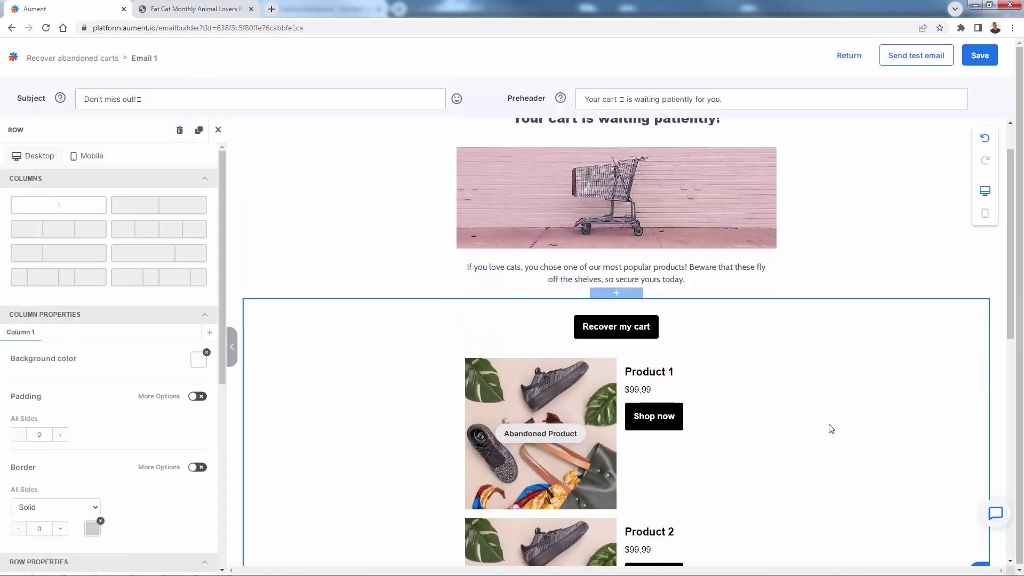
scroll(828, 424, down, 5)
right_click(827, 423)
click(824, 515)
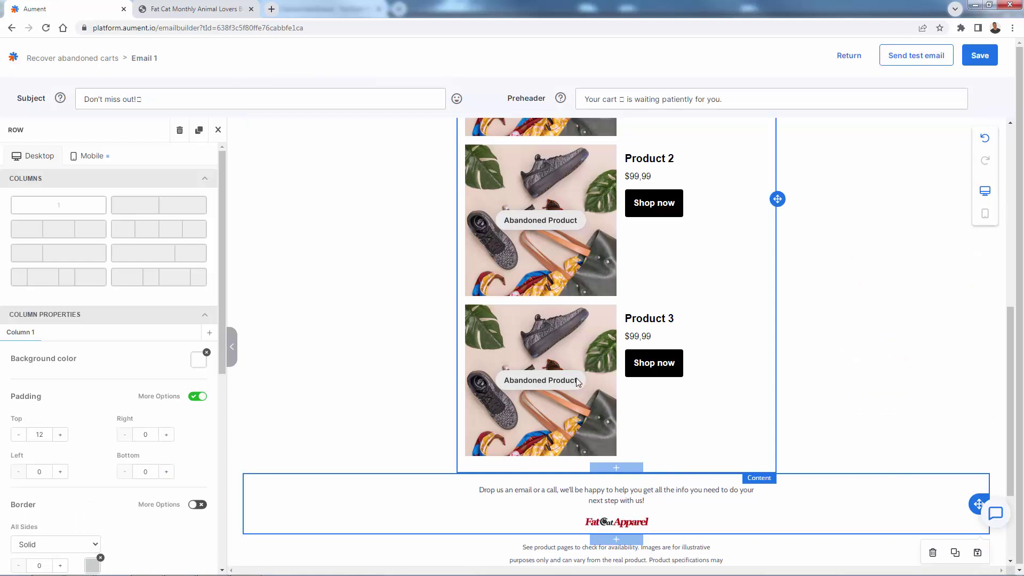
scroll(581, 379, up, 8)
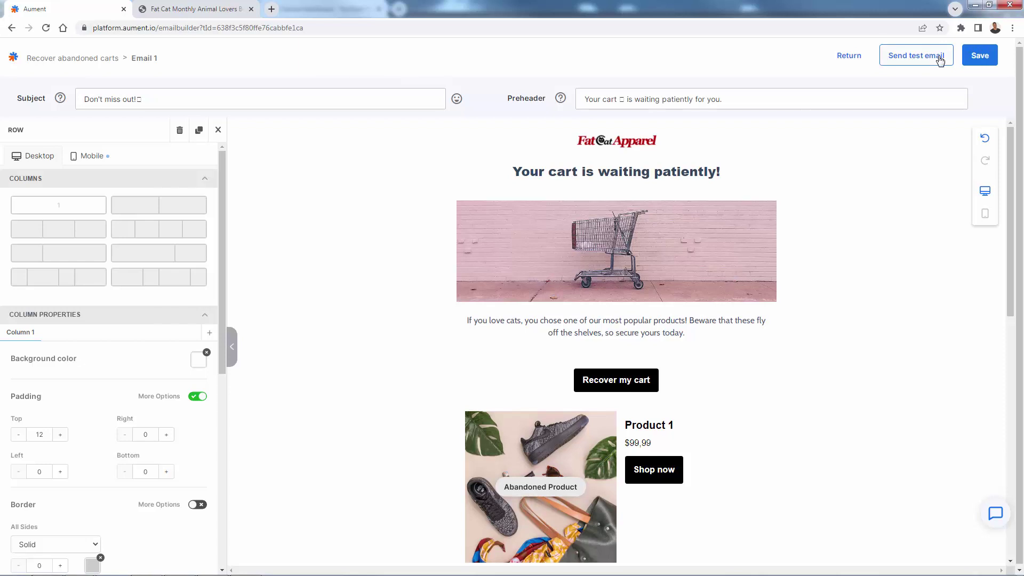
click(979, 59)
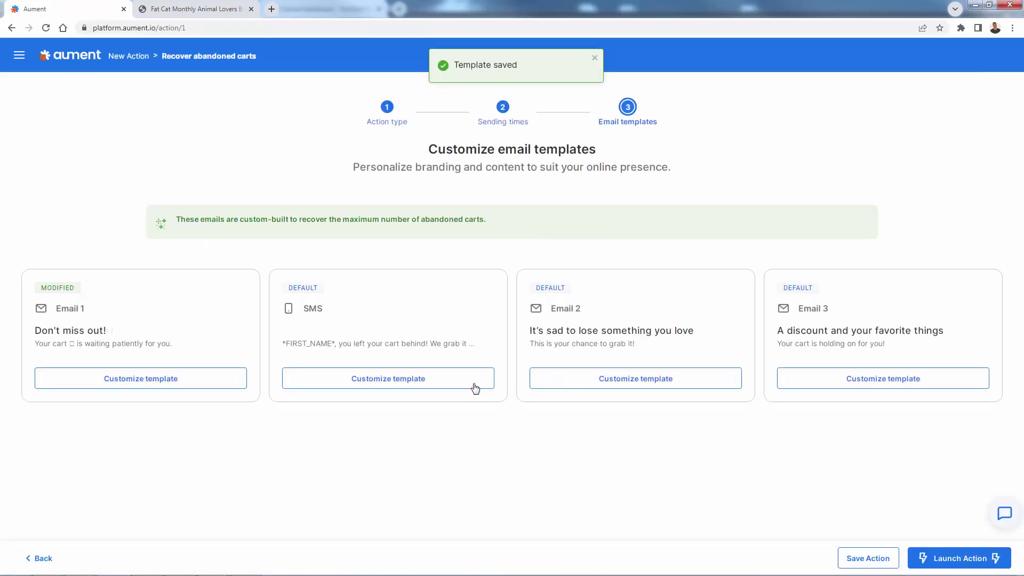
click(355, 387)
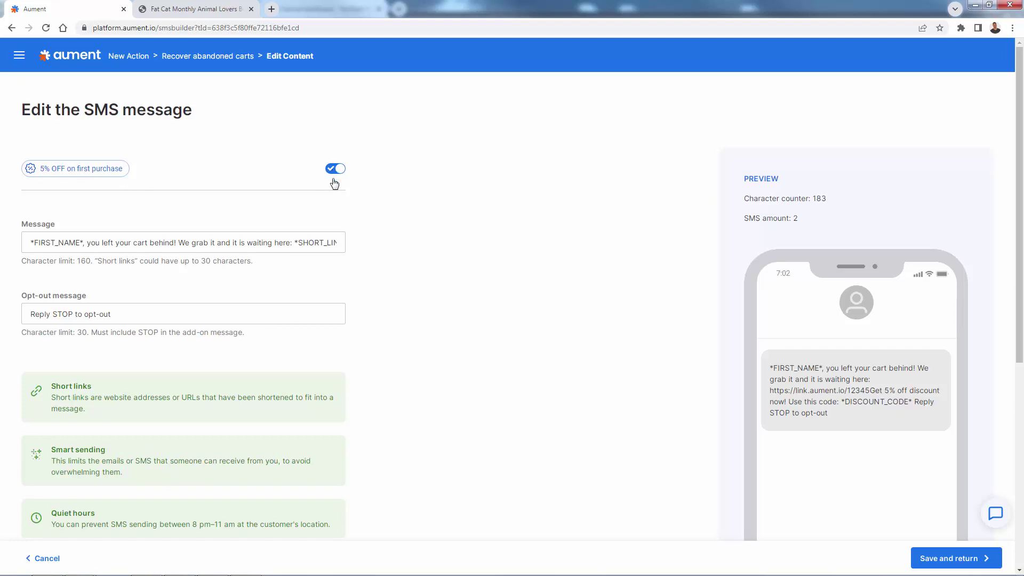
scroll(335, 301, down, 1)
scroll(335, 301, down, 2)
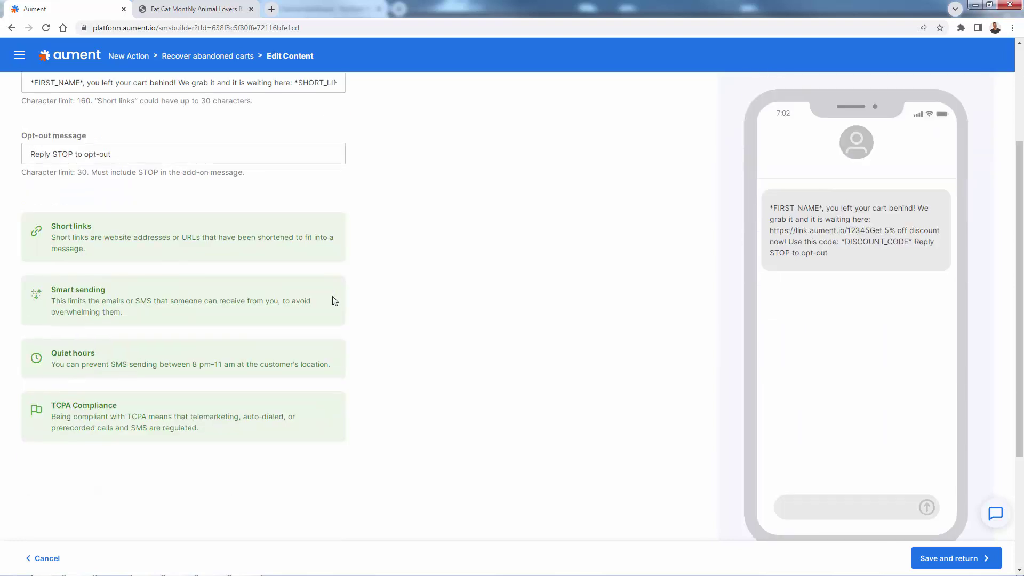
scroll(335, 301, up, 1)
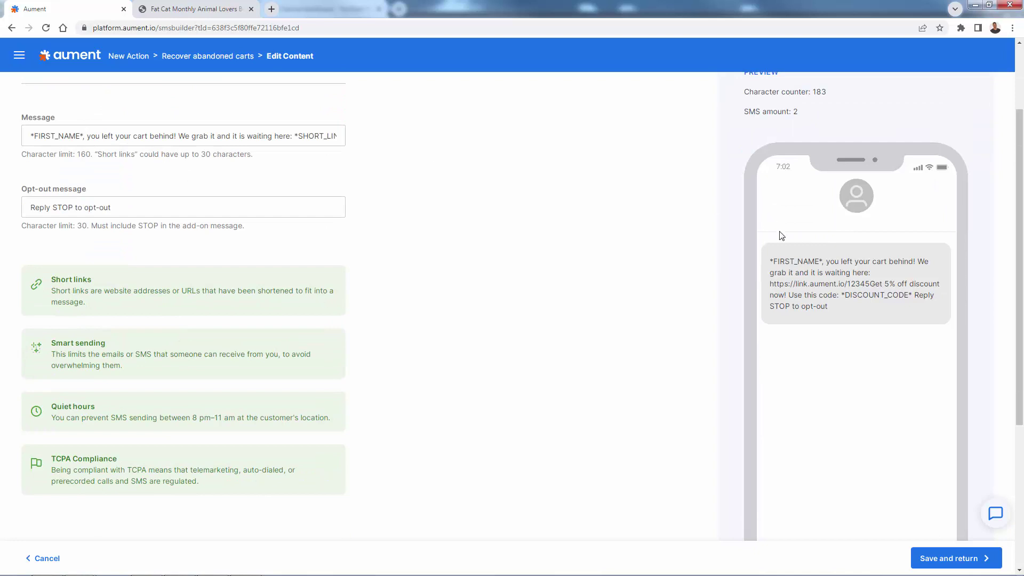
drag(772, 264, 914, 275)
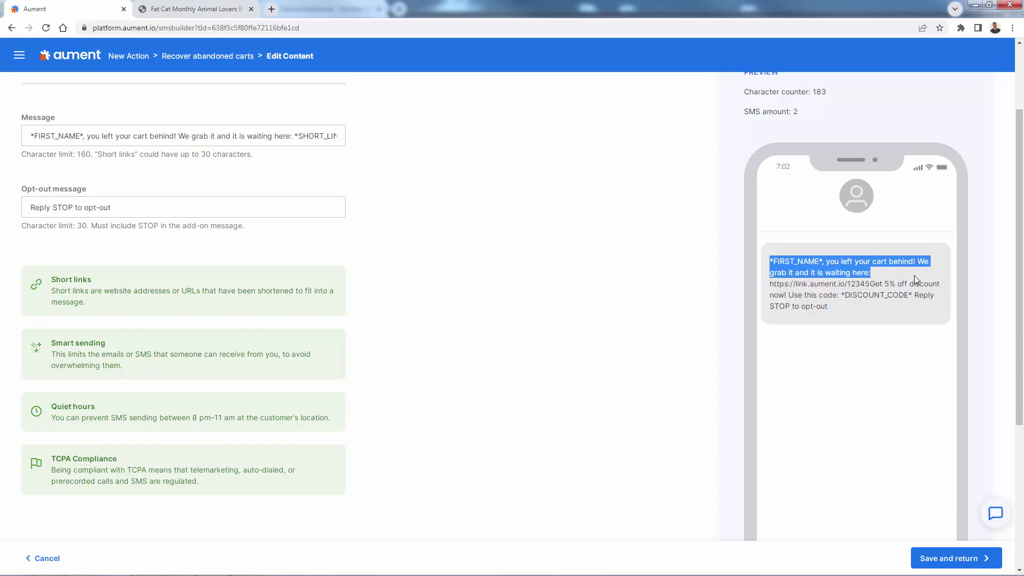
drag(111, 136, 354, 142)
click(487, 215)
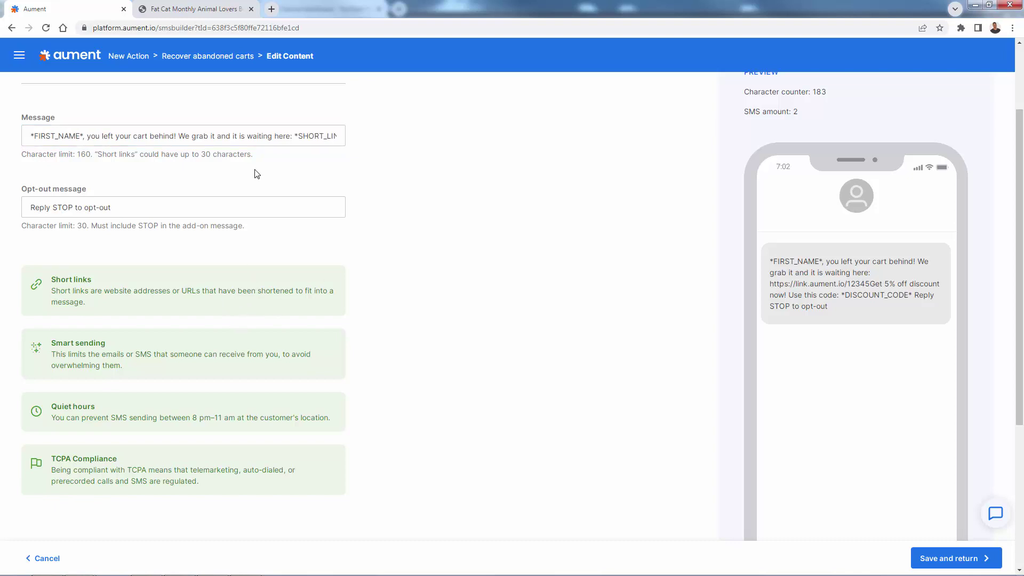
right_click(208, 208)
click(305, 176)
drag(87, 136, 265, 128)
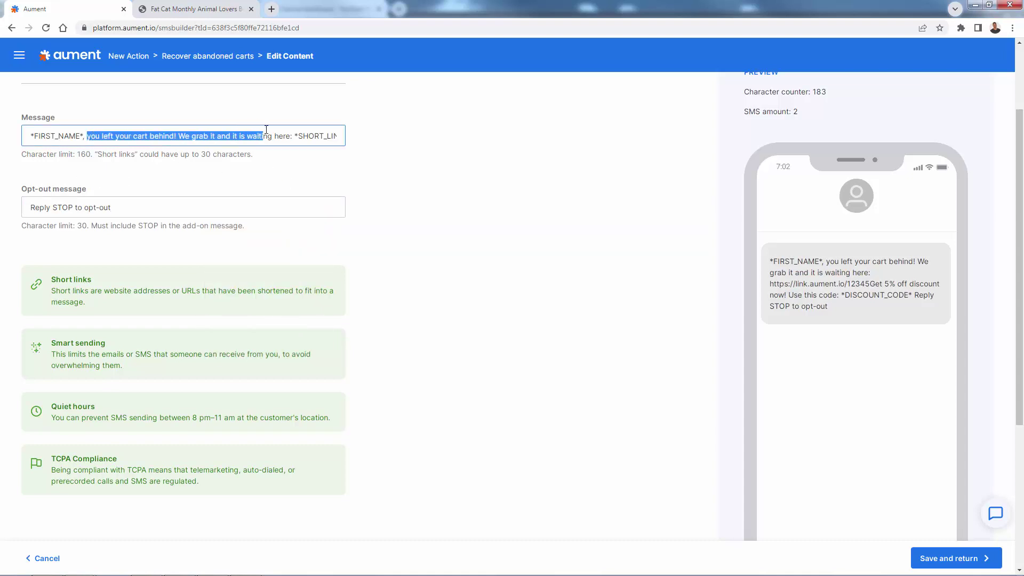
click(267, 136)
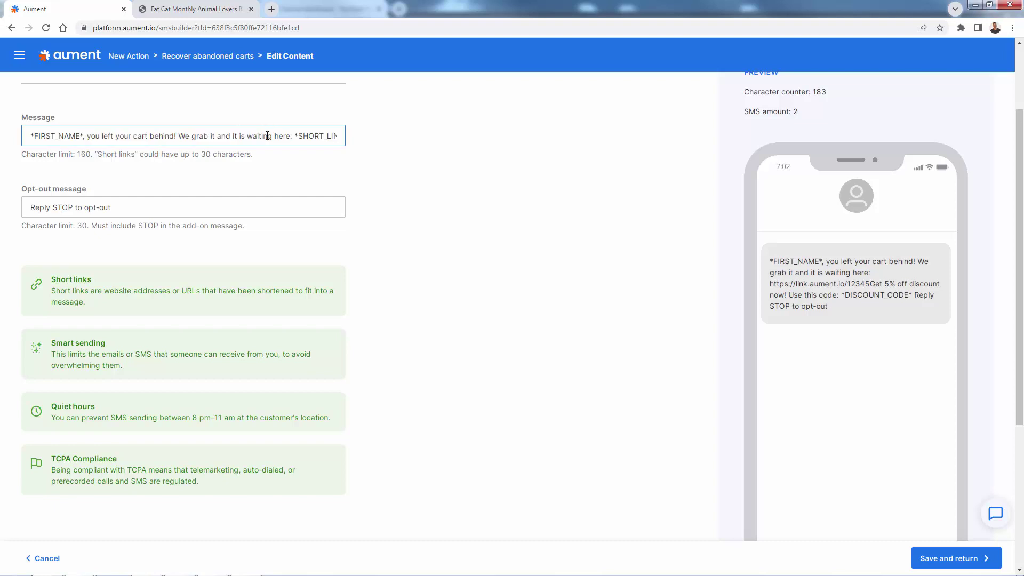
triple_click(822, 284)
click(606, 316)
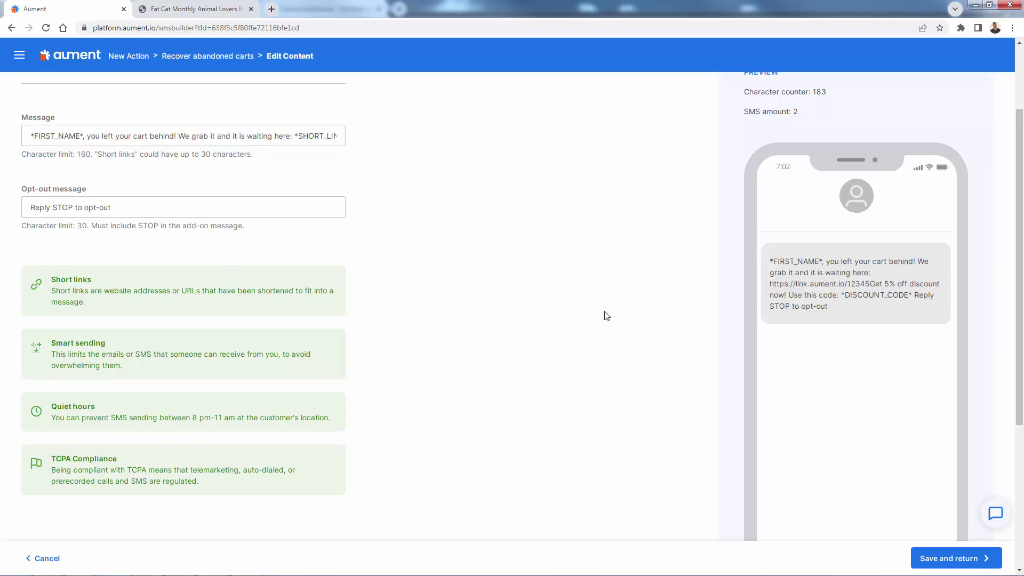
click(930, 557)
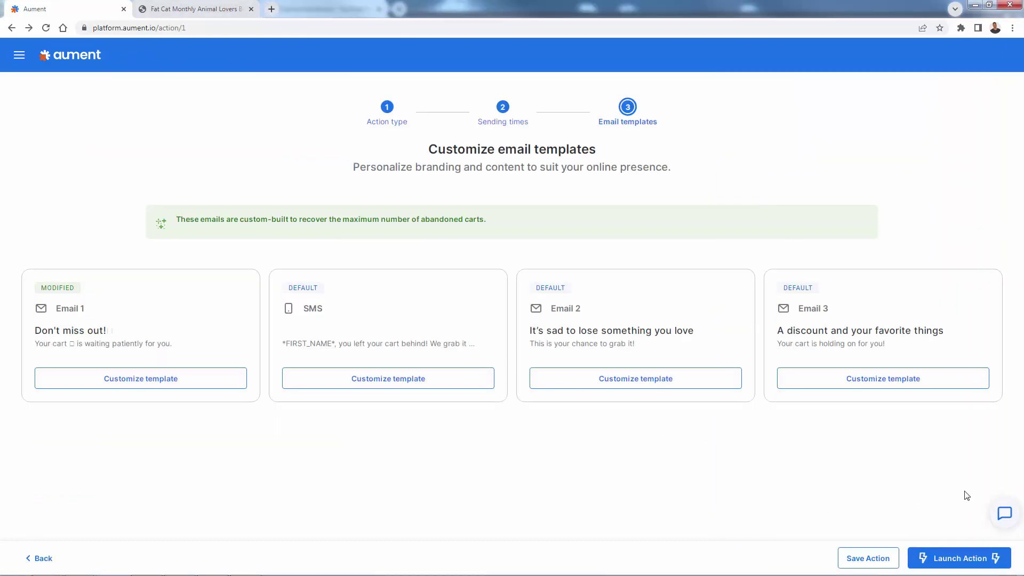
- Launch the abandoned-cart recovery action and go to My Actions from the success dialog
click(959, 560)
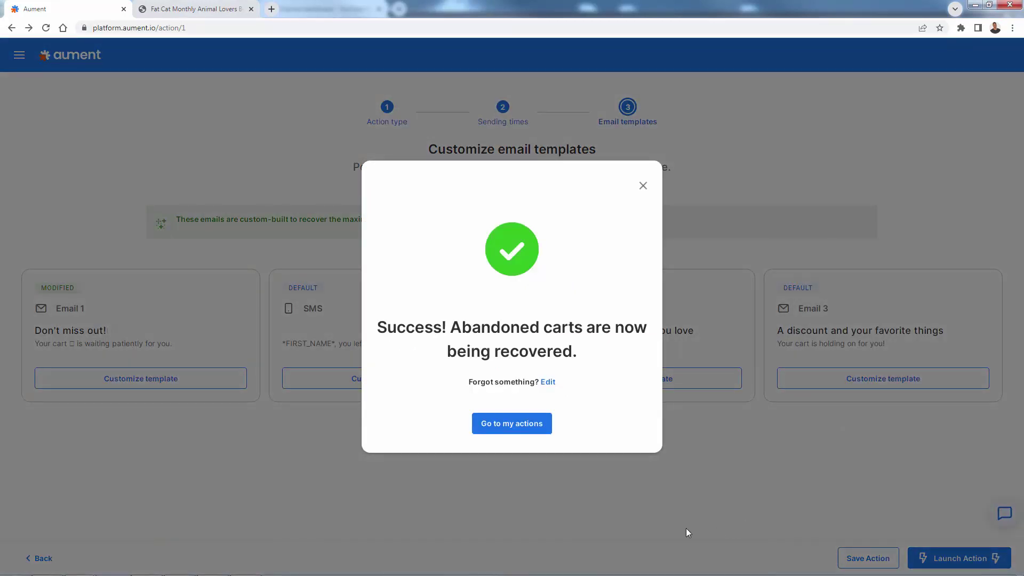
click(525, 424)
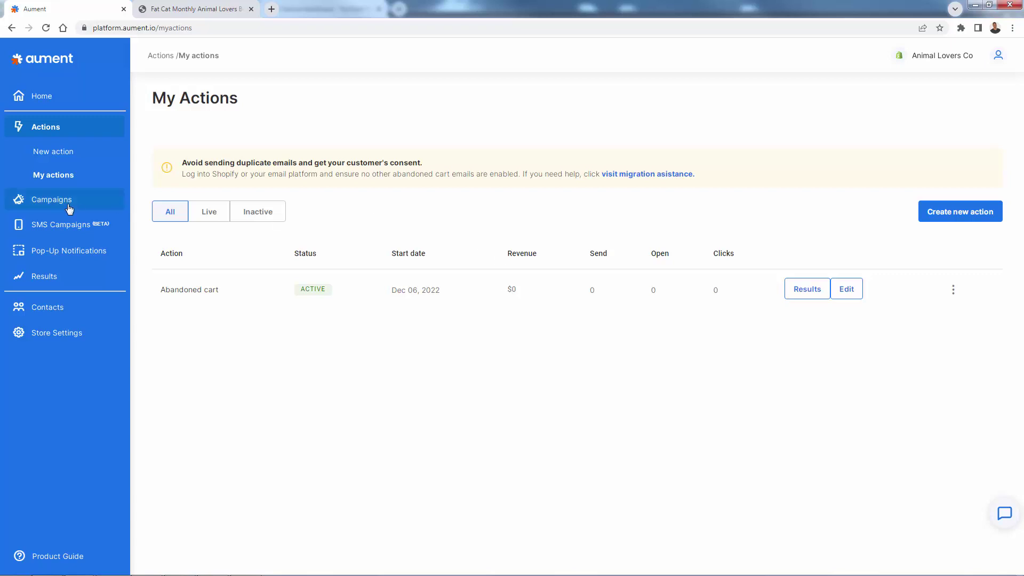
- Browse the Campaigns, SMS Campaigns, Pop-Up Notifications and Results pages
click(51, 200)
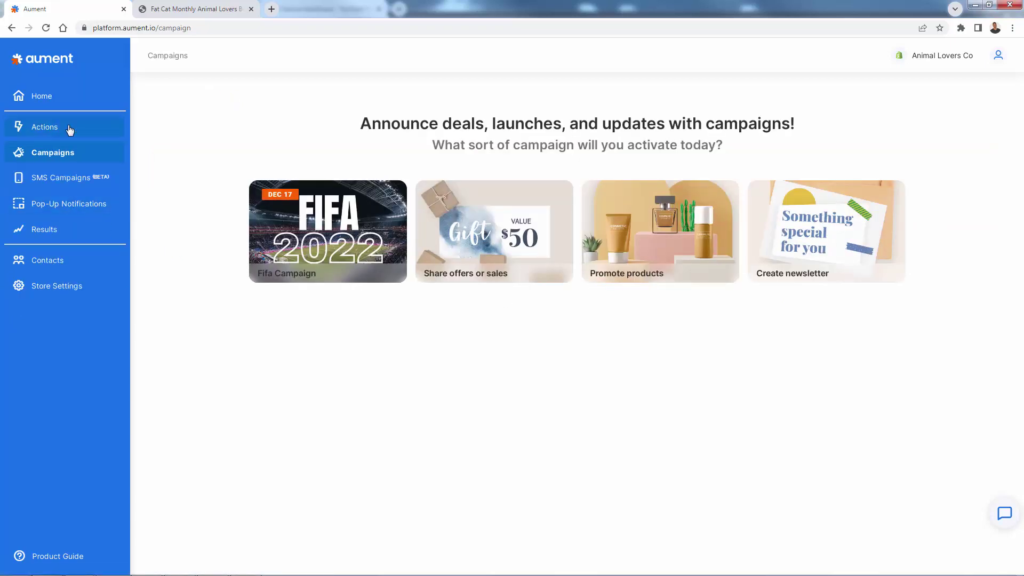
click(69, 130)
click(71, 229)
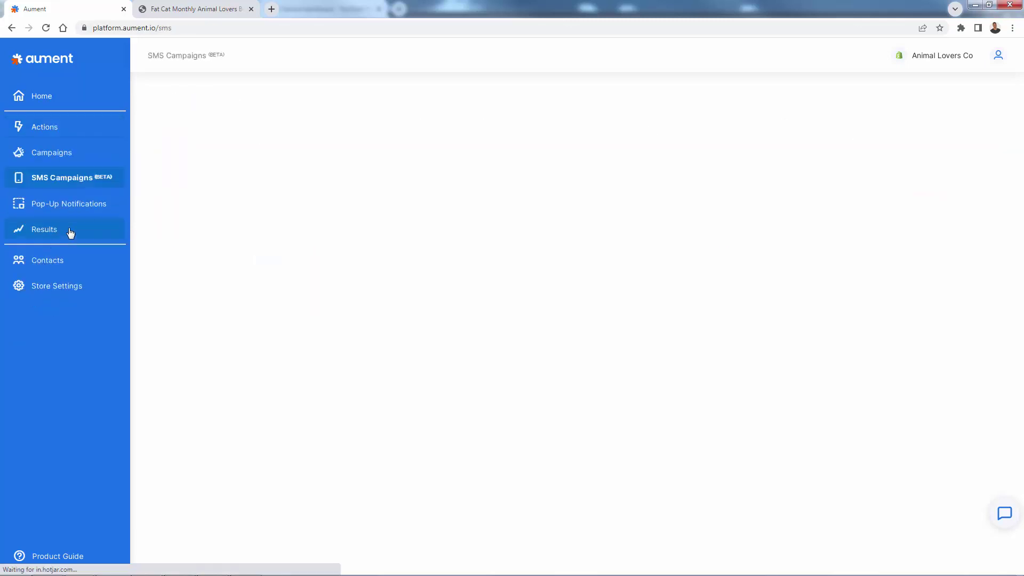
click(69, 213)
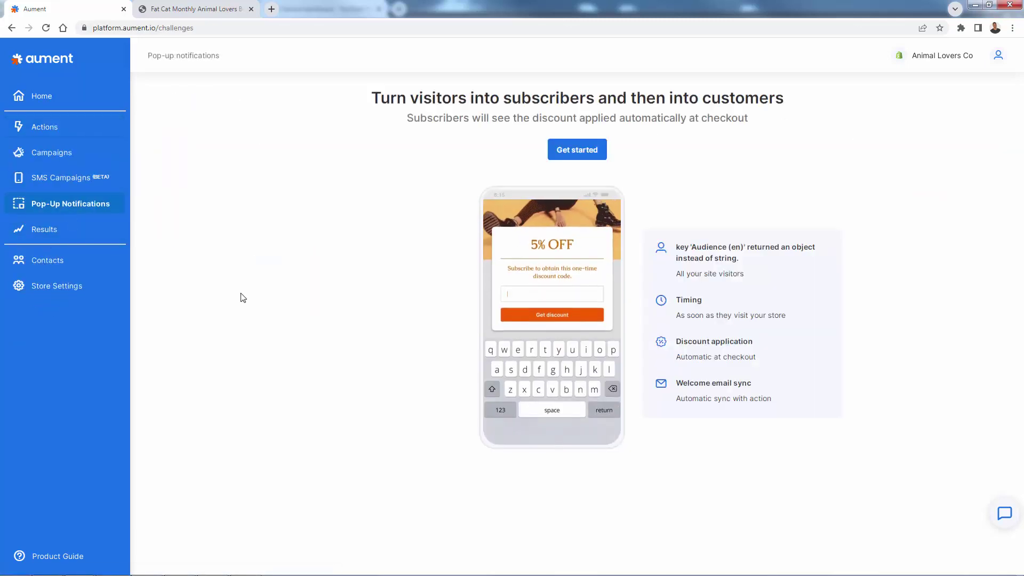
click(87, 237)
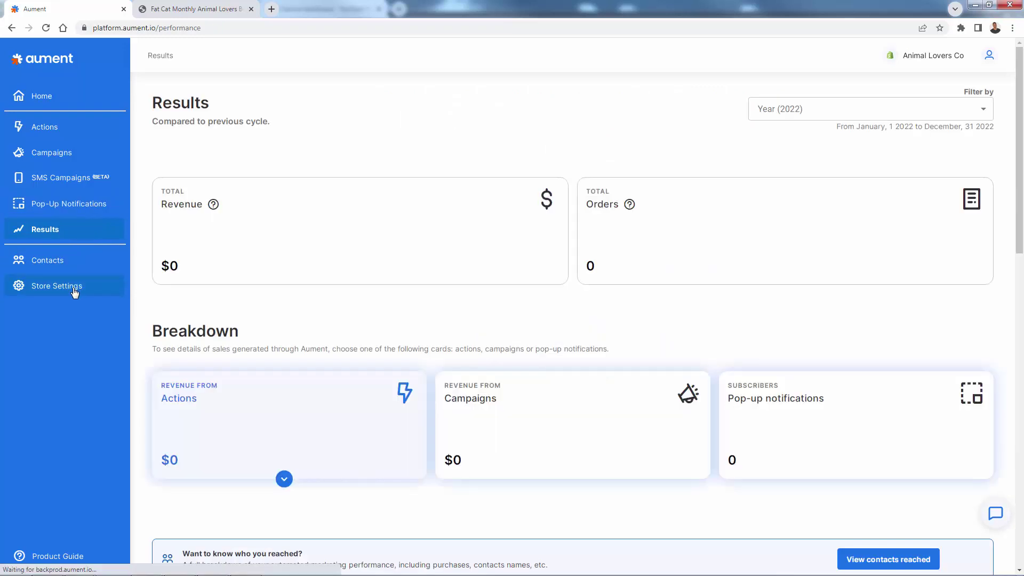
- Look over the Home page, then return to the My Actions list
click(43, 97)
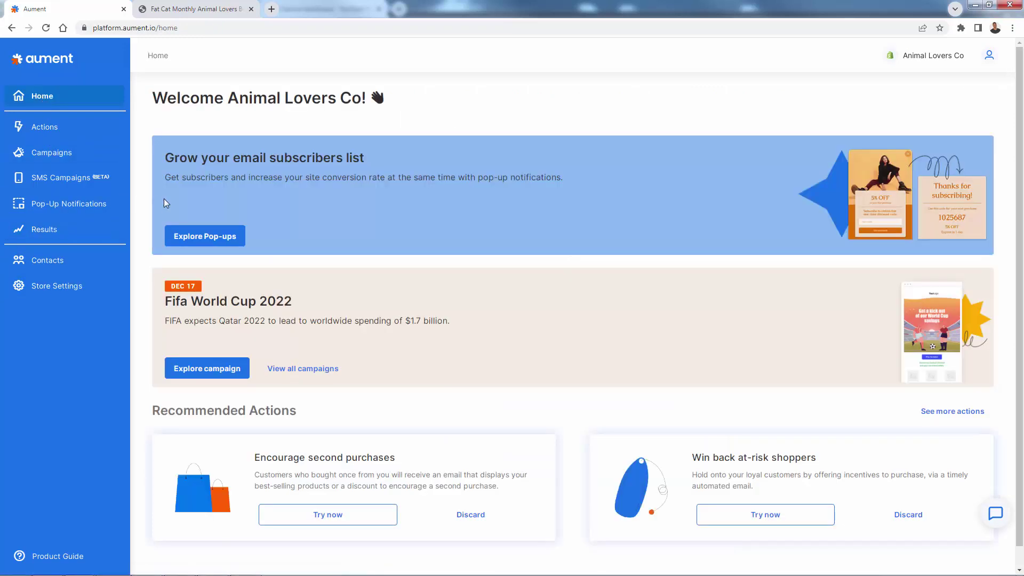
scroll(299, 229, down, 1)
scroll(307, 277, up, 1)
click(77, 127)
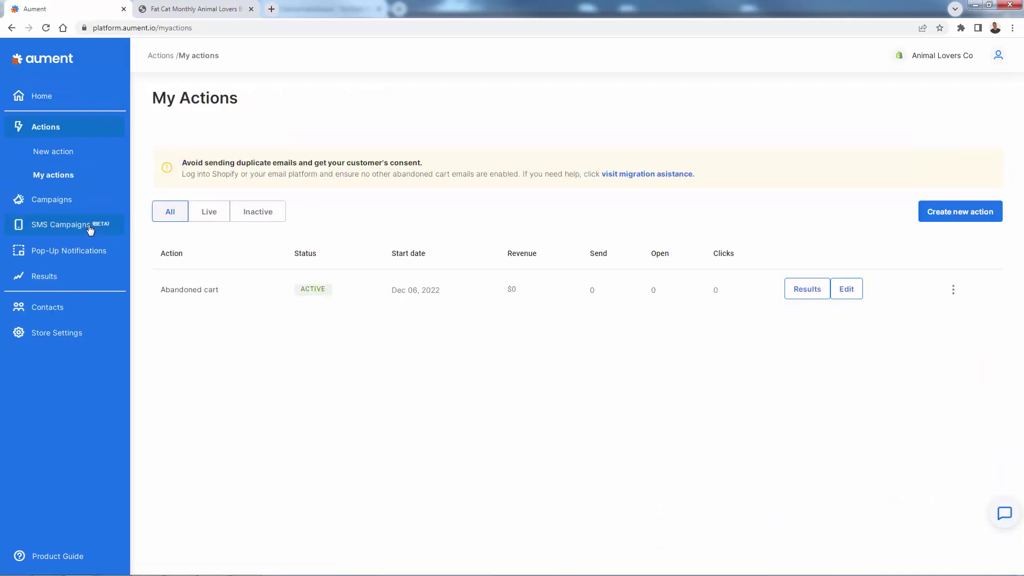